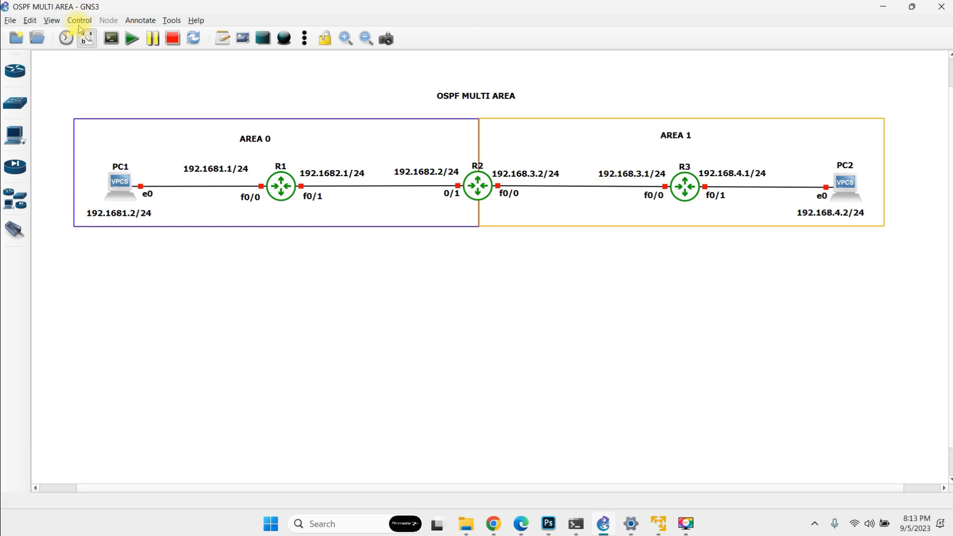
Start all devices in the topology and open PC1's console beside the Area 0 diagram
left_click(132, 38)
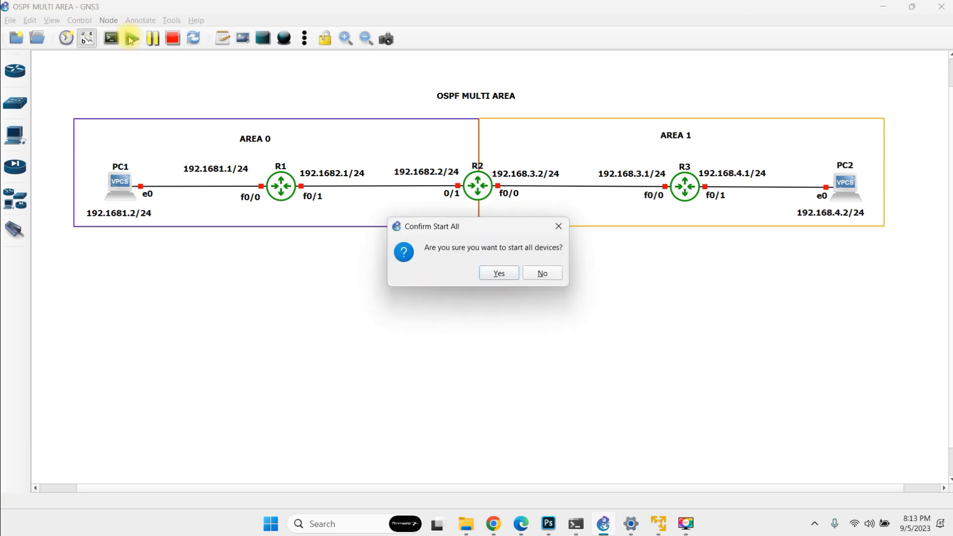
left_click(498, 274)
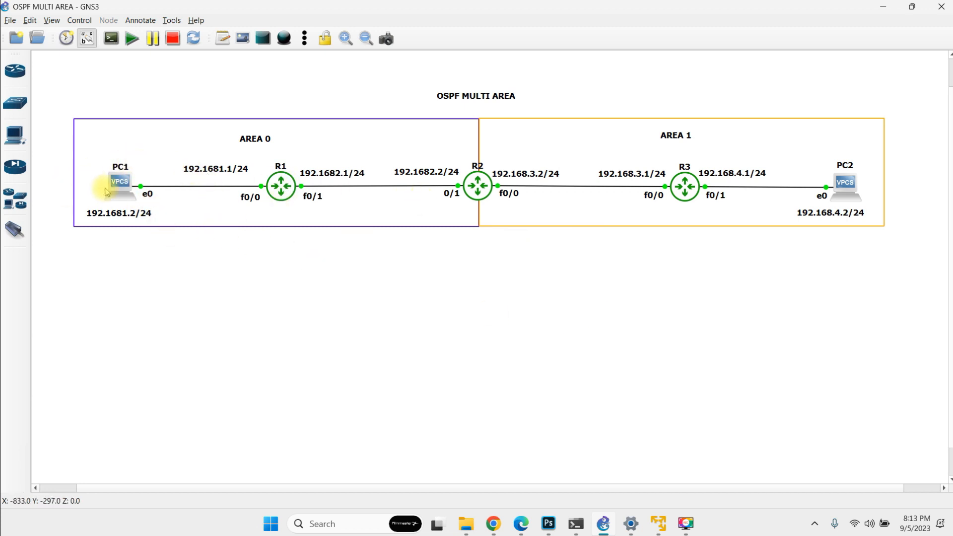
right_click(115, 184)
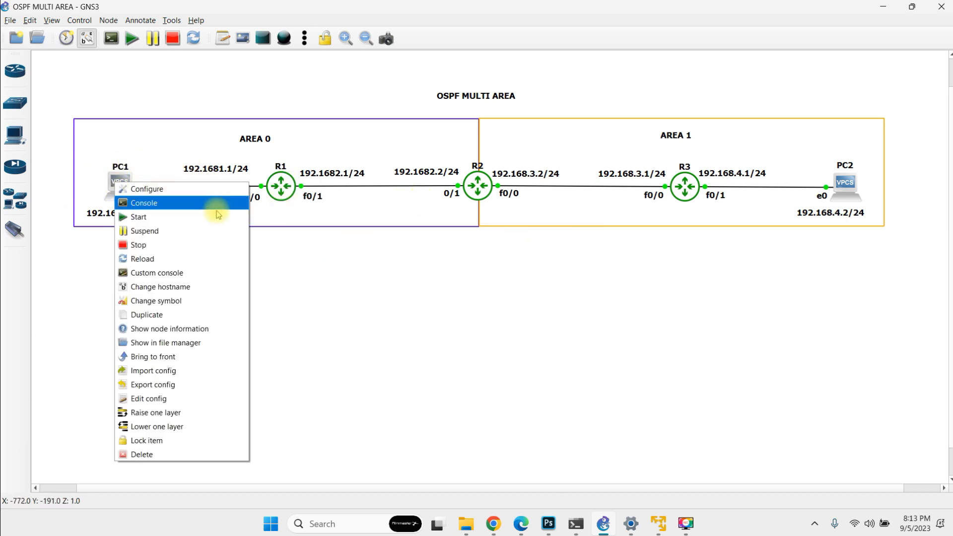
left_click(153, 203)
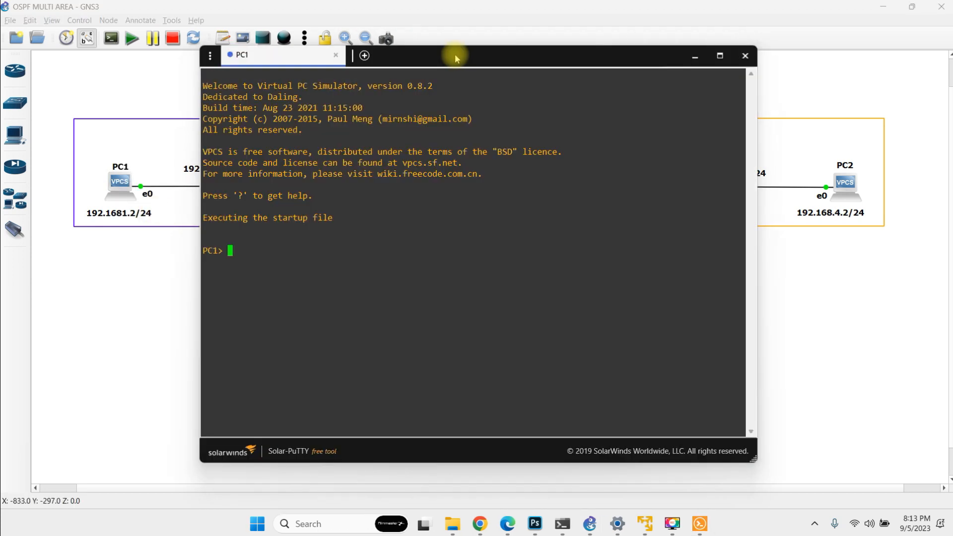
left_click_drag(420, 55, 582, 129)
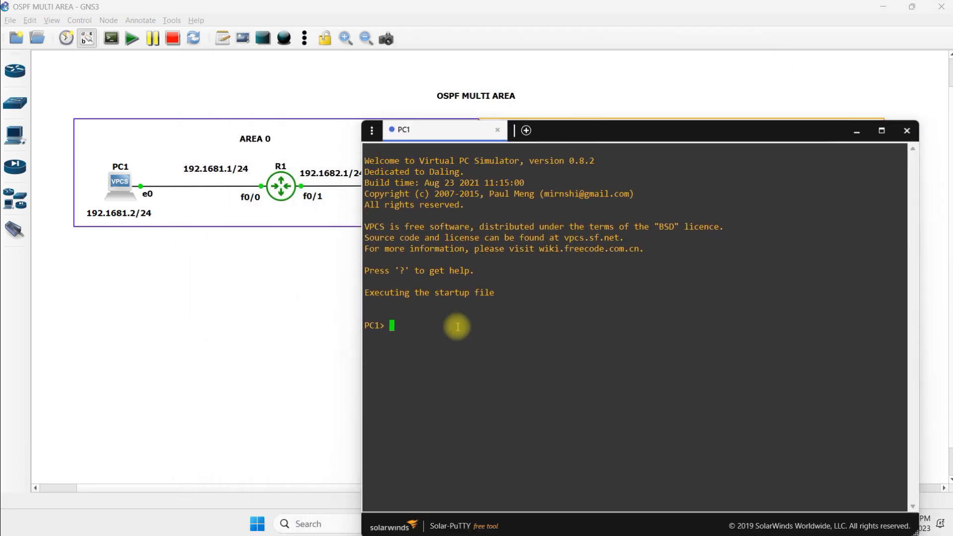
Display PC1's current IP settings with the show ip command
type("hso")
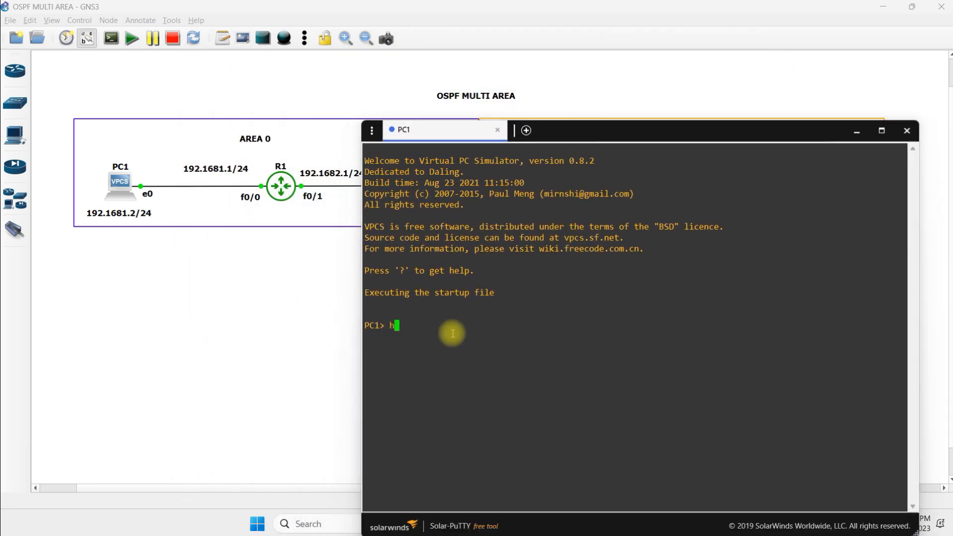
key("BackSpace")
key("BackSpace")
key("BackSpace")
key("BackSpace")
type("shi")
key("BackSpace")
type("ow ip")
key("Return")
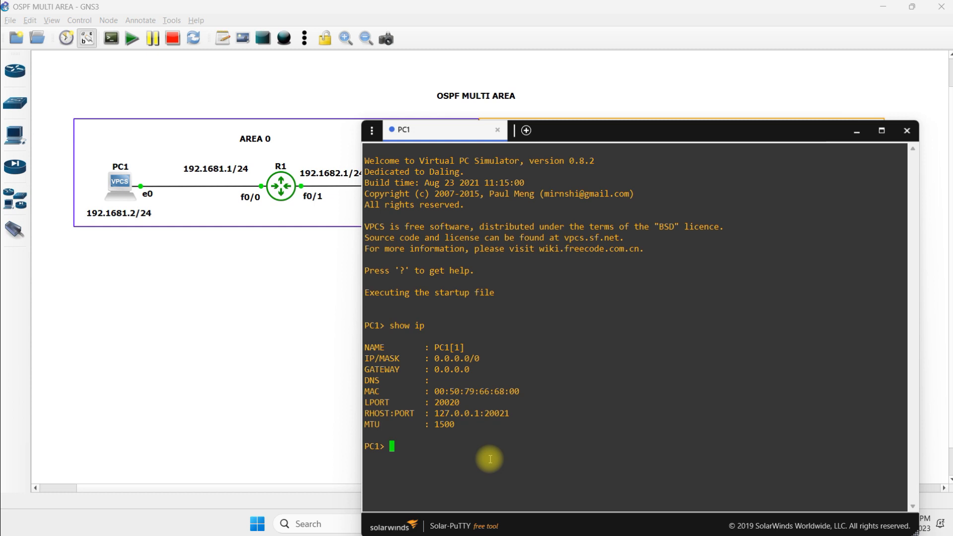
Assign PC1 the address 192.168.1.2 with mask 255.255.255.0 and gateway 192.168.1.1, and save its configuration
type("ip")
type(" 109")
key("BackSpace")
key("BackSpace")
type("92.168")
type(".")
type("1.1")
key("BackSpace")
type("25")
key("BackSpace")
type("255.205")
key("BackSpace")
key("BackSpace")
type("55.255.0")
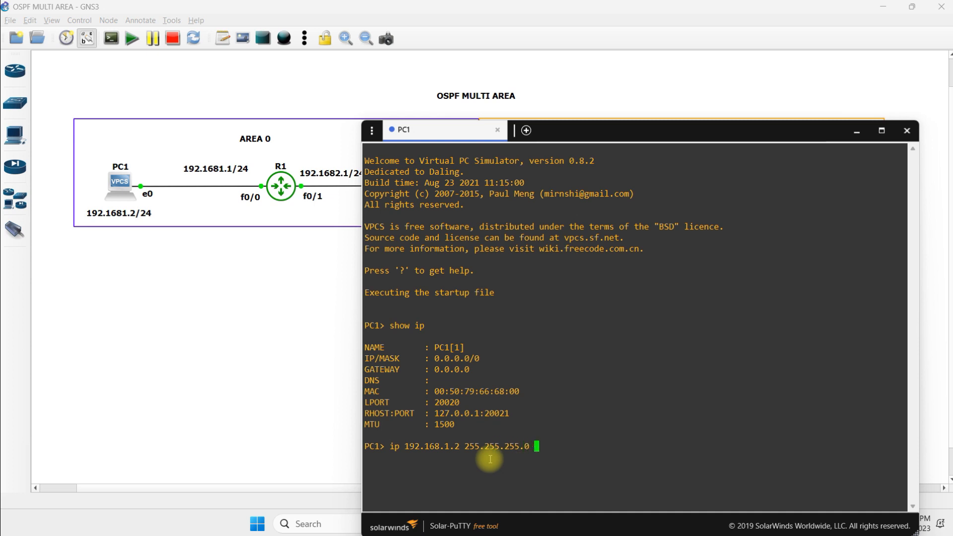
type(" 192.168.1.1")
key("Return")
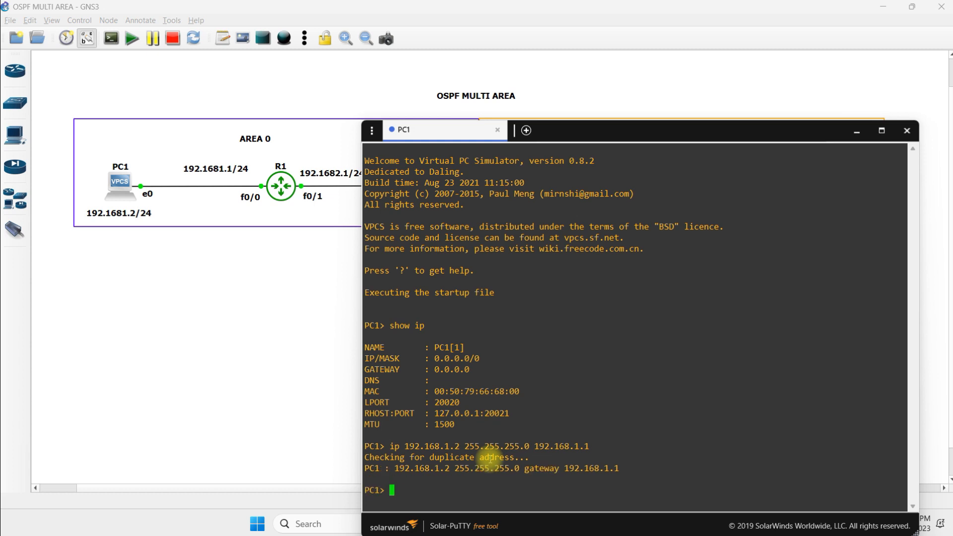
type("save")
key("Return")
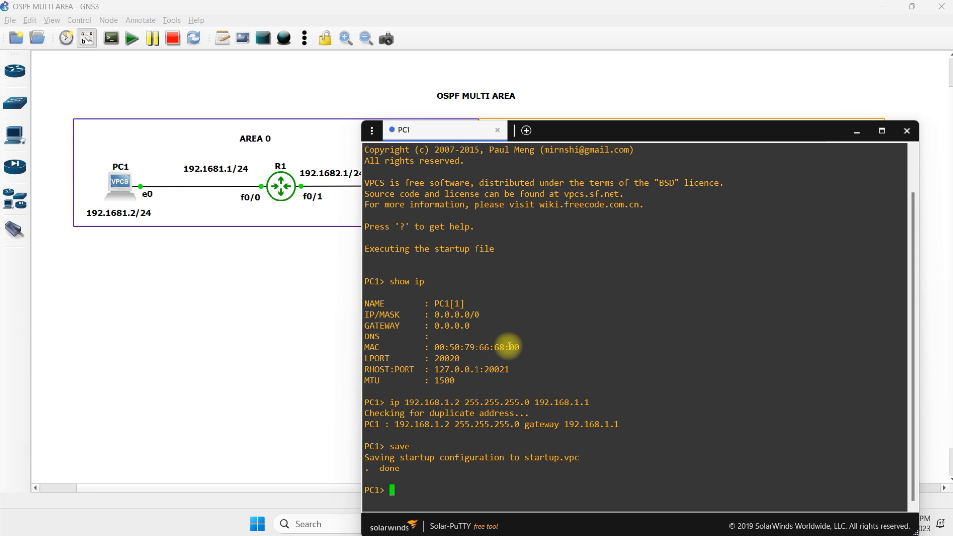
Run show ip on PC1 again and check the IP/MASK and GATEWAY entries against the earlier output
type("show ip")
key("Return")
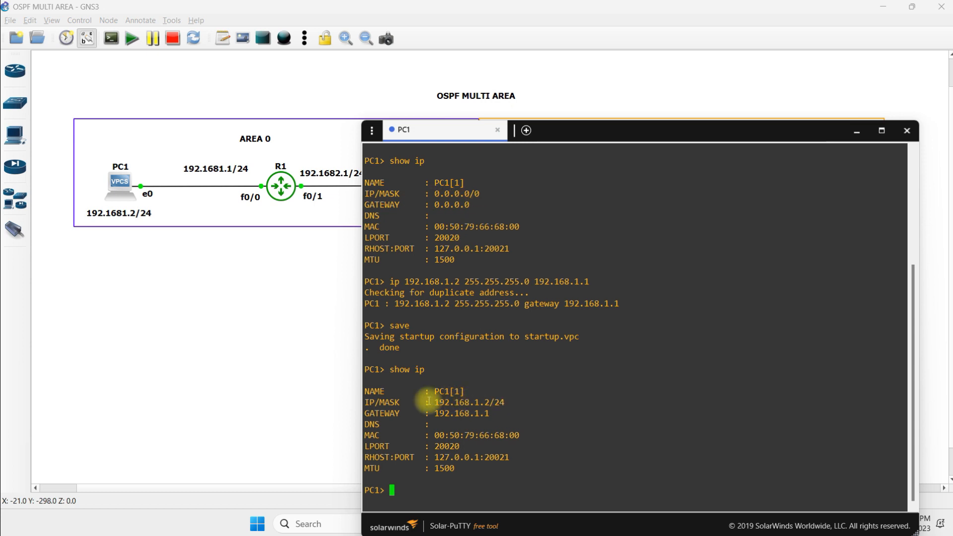
left_click_drag(379, 402, 517, 411)
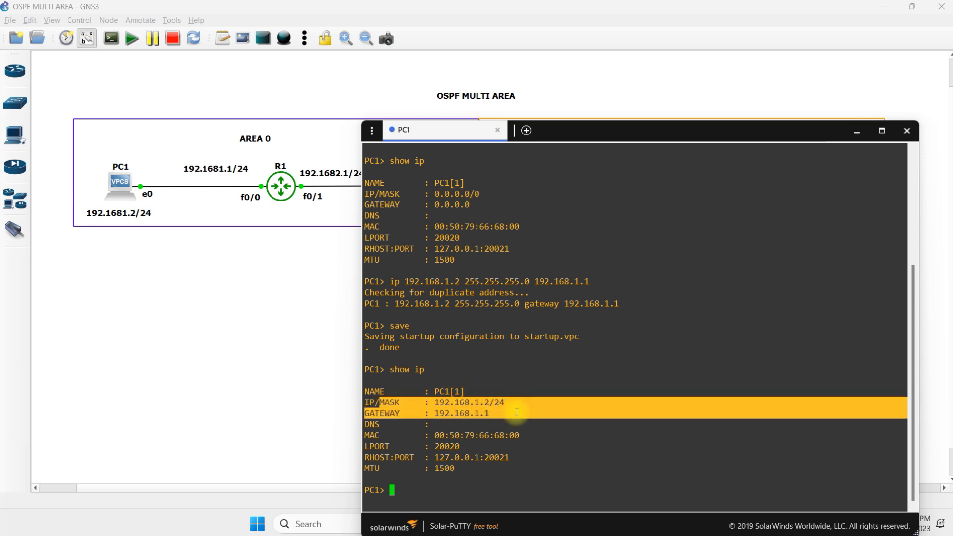
left_click(496, 413)
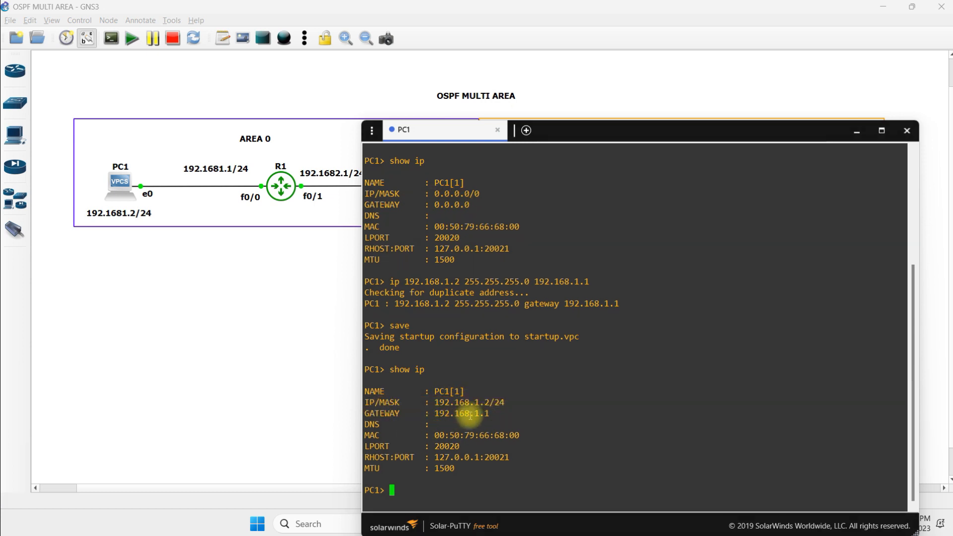
left_click_drag(511, 402, 353, 399)
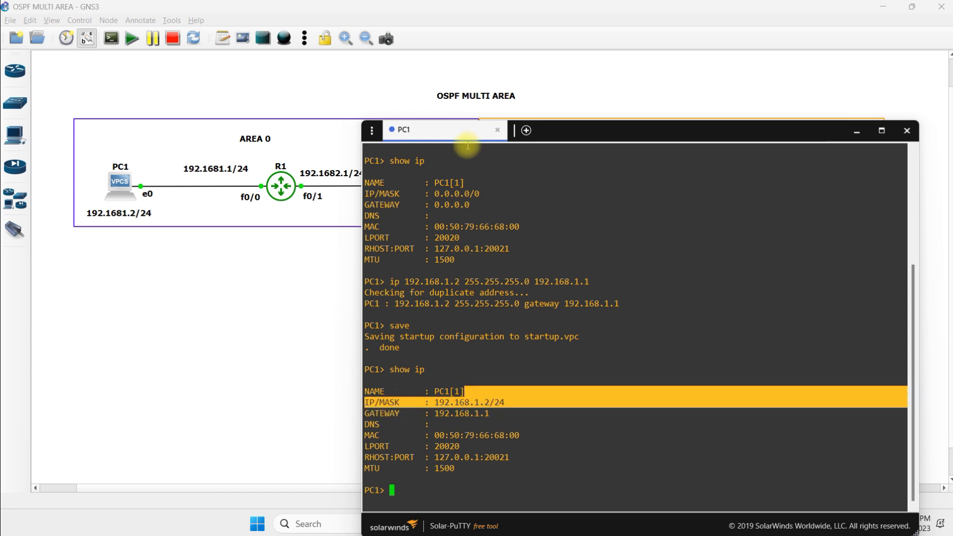
left_click_drag(479, 193, 347, 203)
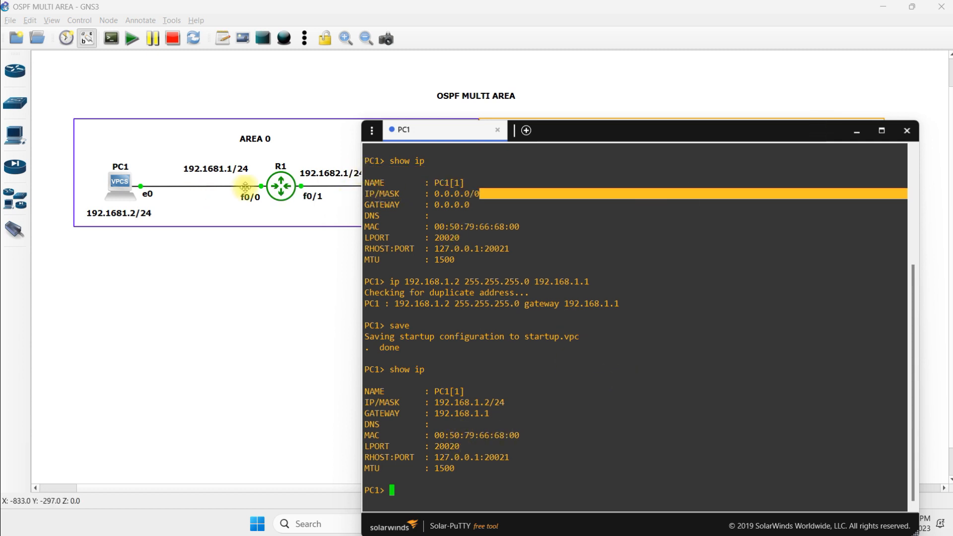
Open router R1's console and enter global configuration mode with en and config t
right_click(281, 191)
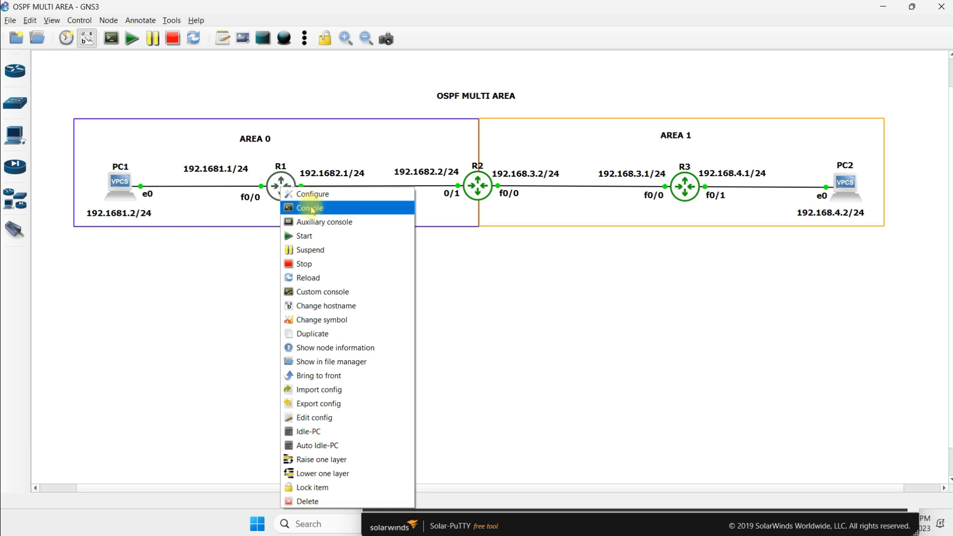
left_click(313, 209)
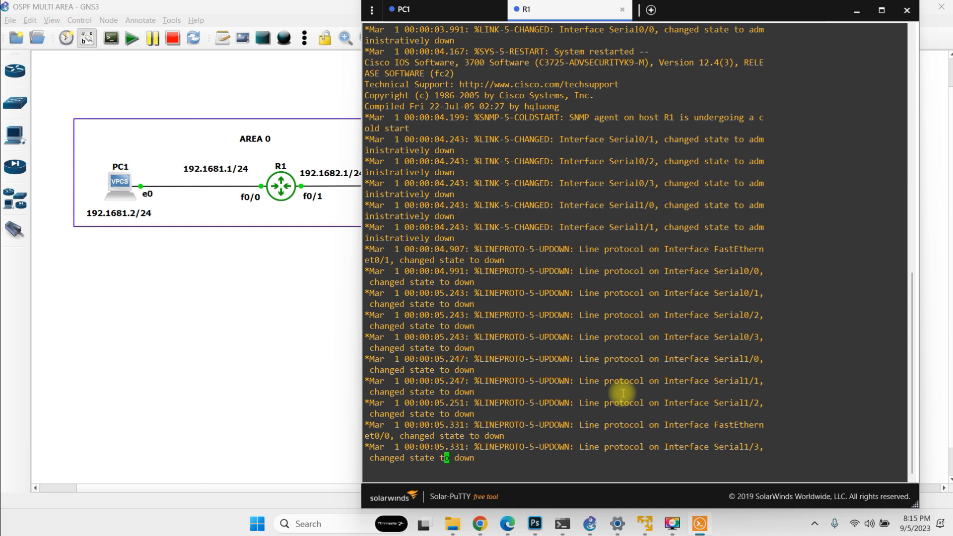
key("Return")
key("Return")
key("Return")
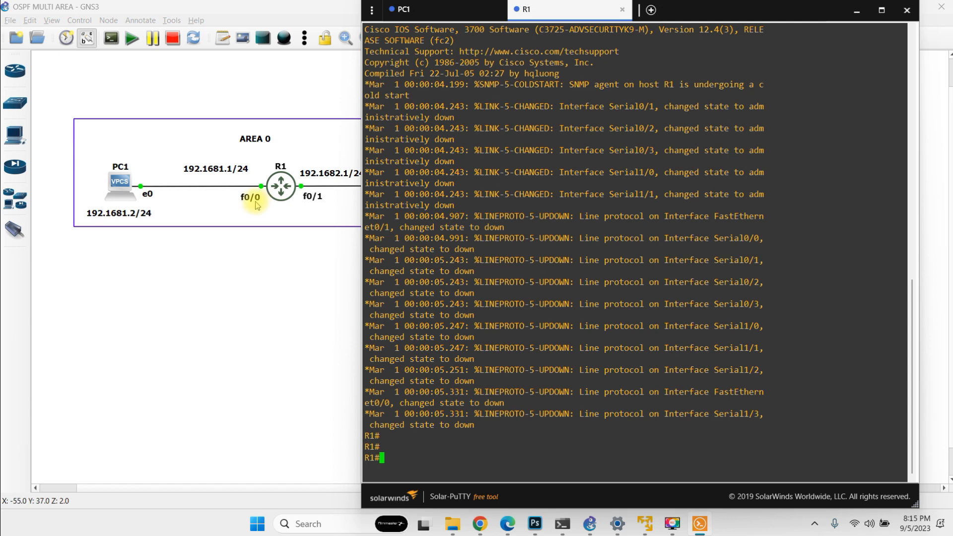
type("en")
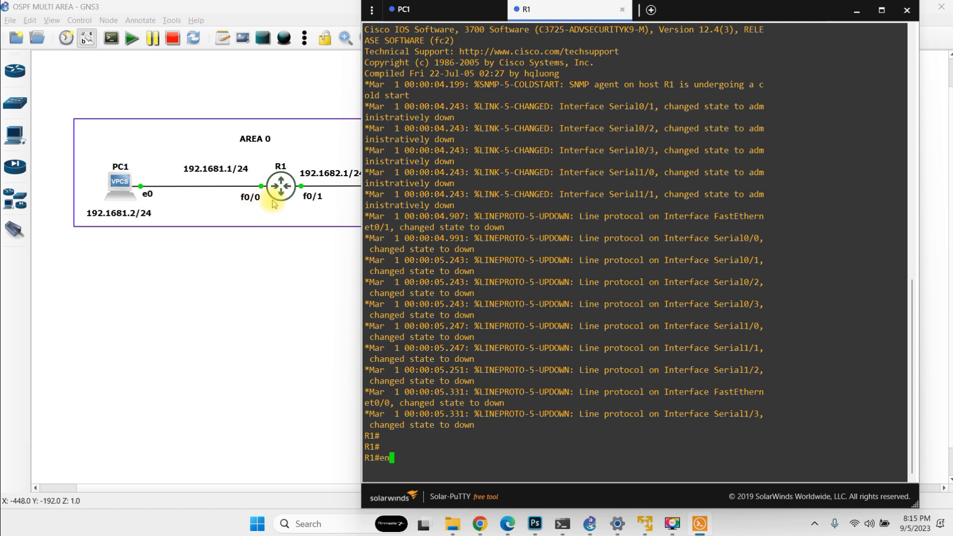
key("Return")
type("config t")
key("Return")
Configure R1's interface f0/0 with 192.168.1.1 255.255.255.0 and enable it with no shut
type("int f")
type("0")
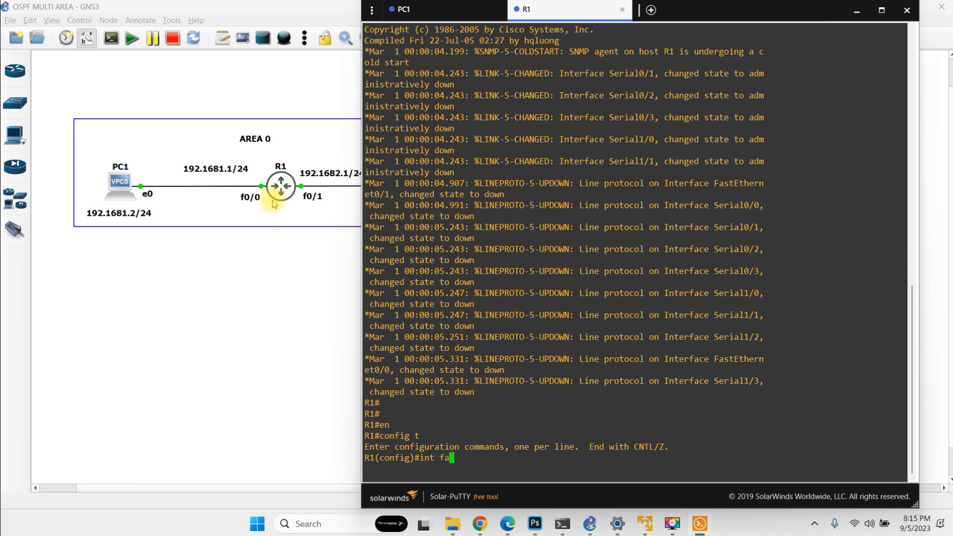
type("/0")
key("Return")
type("\\")
key("BackSpace")
type("ip add ")
type("1923.1")
key("BackSpace")
key("BackSpace")
key("BackSpace")
type(".")
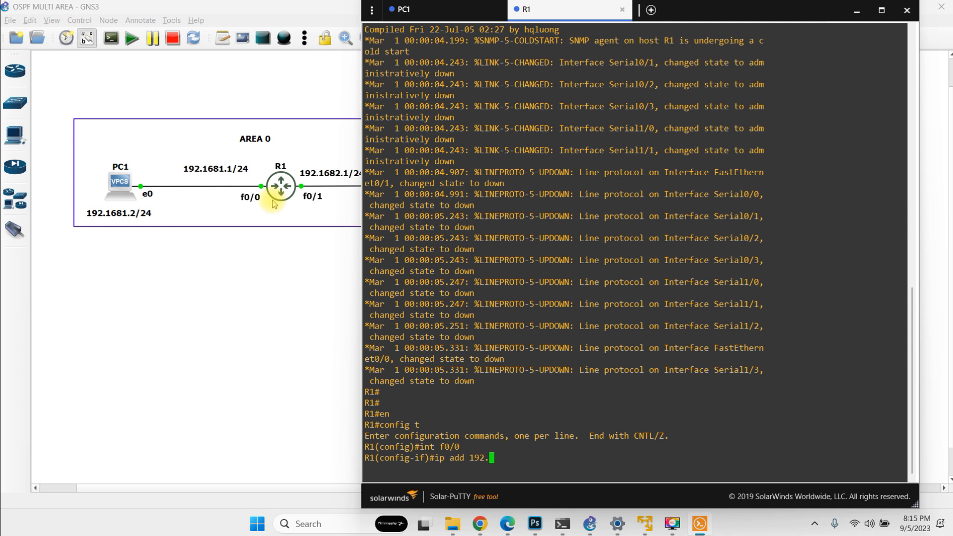
type("168.1.1 255.255.255.0")
key("Return")
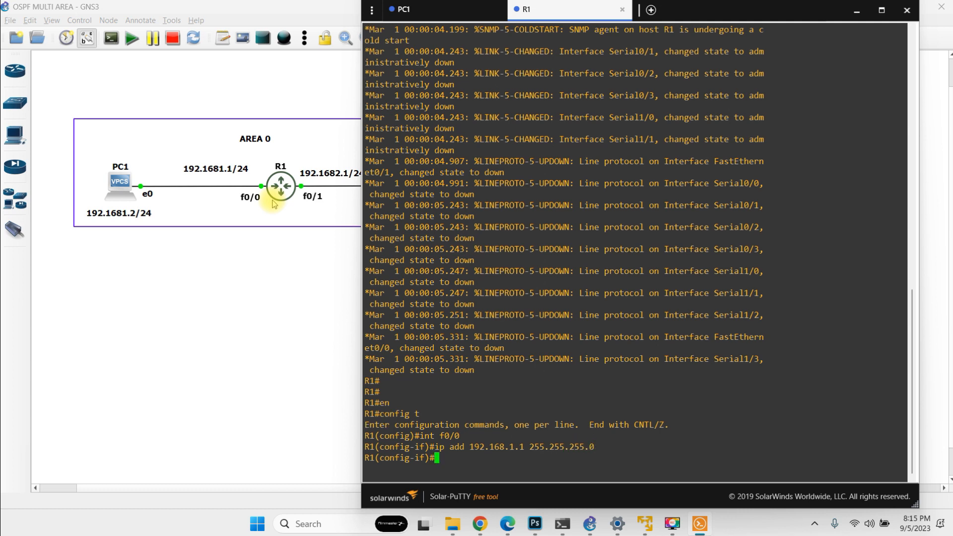
type("no shut")
key("Return")
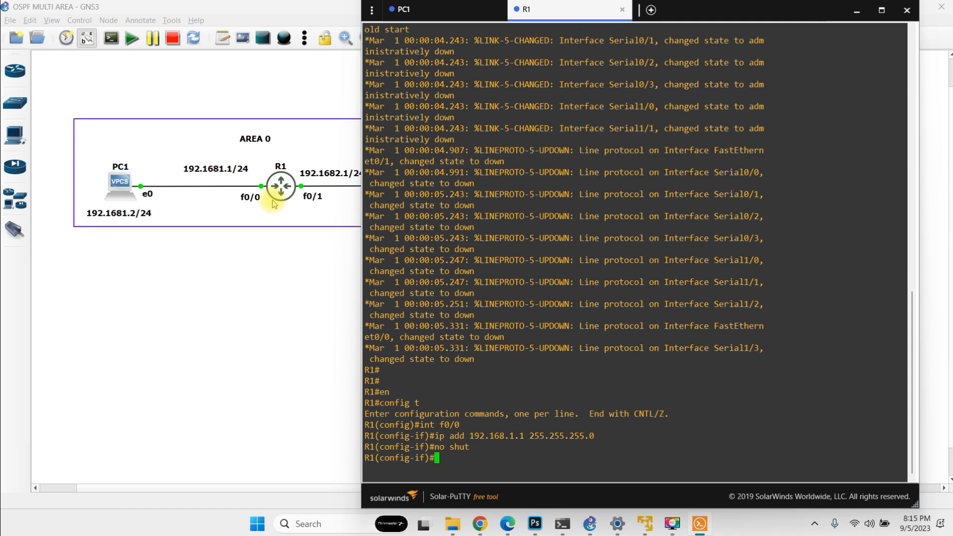
Ping PC1 at 192.168.1.2 from R1's interface configuration mode and examine the echo replies
type("do ")
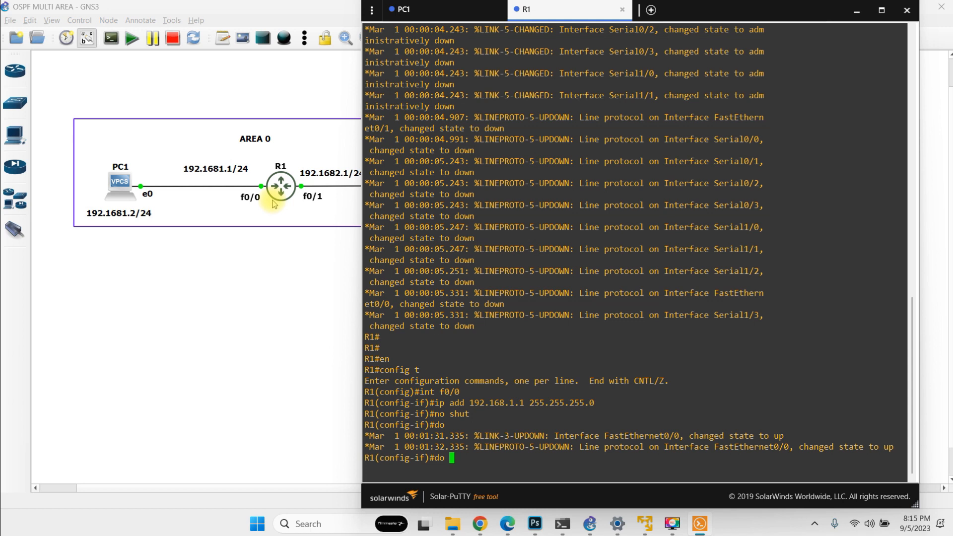
type("ping 192.168.1.2")
key("Return")
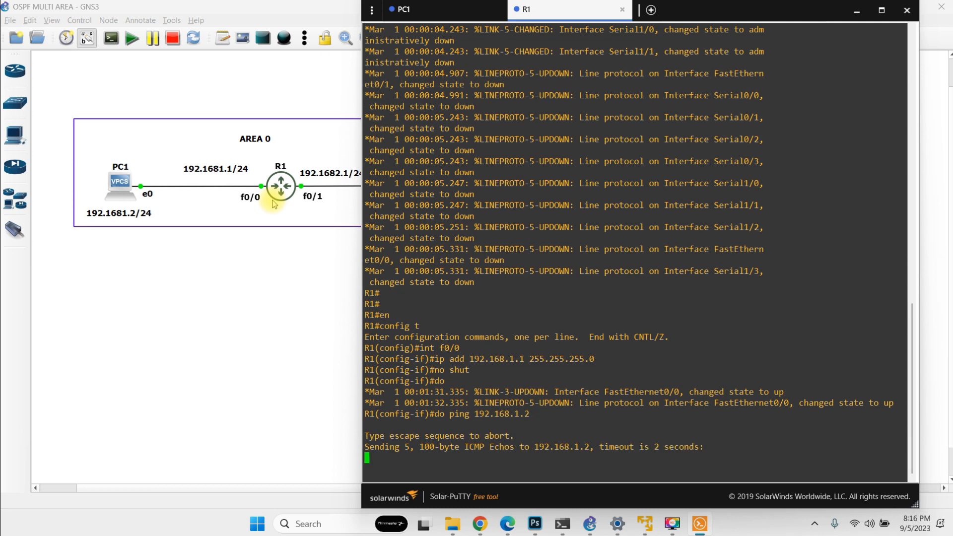
left_click_drag(397, 426, 377, 322)
left_click(478, 448)
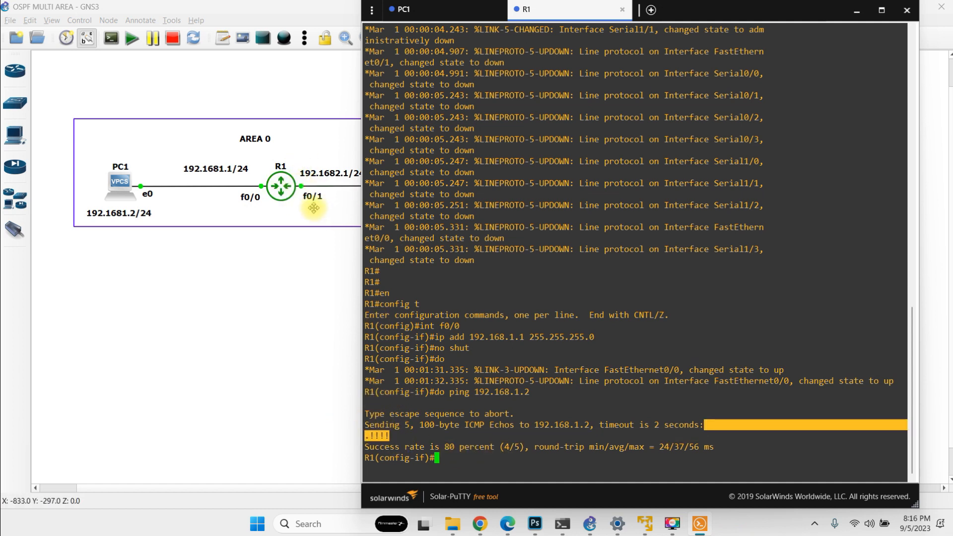
Leave f0/0, configure R1's interface f0/1 with 192.168.2.1 255.255.255.0, and enable it with no shu
type("exit")
key("Return")
type("int f")
type("/")
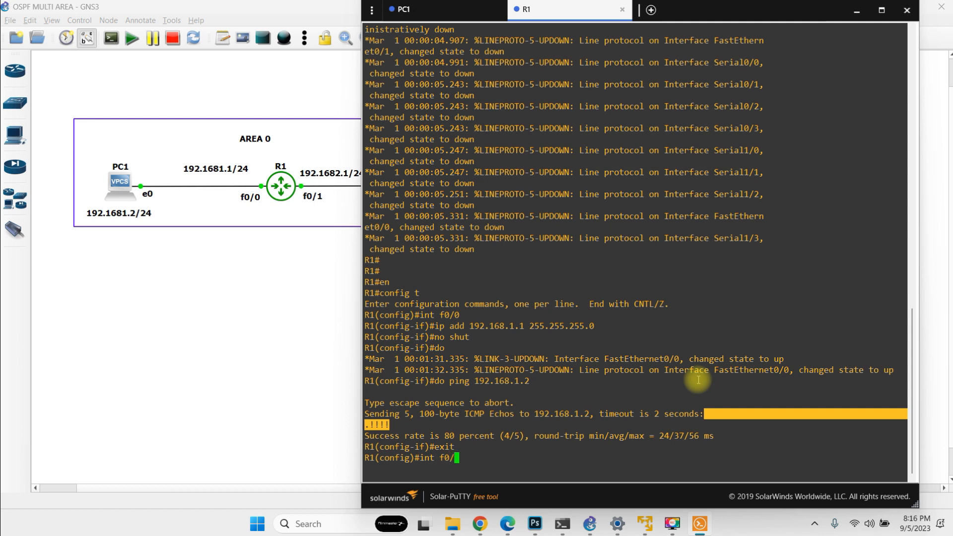
key("Return")
key("Up")
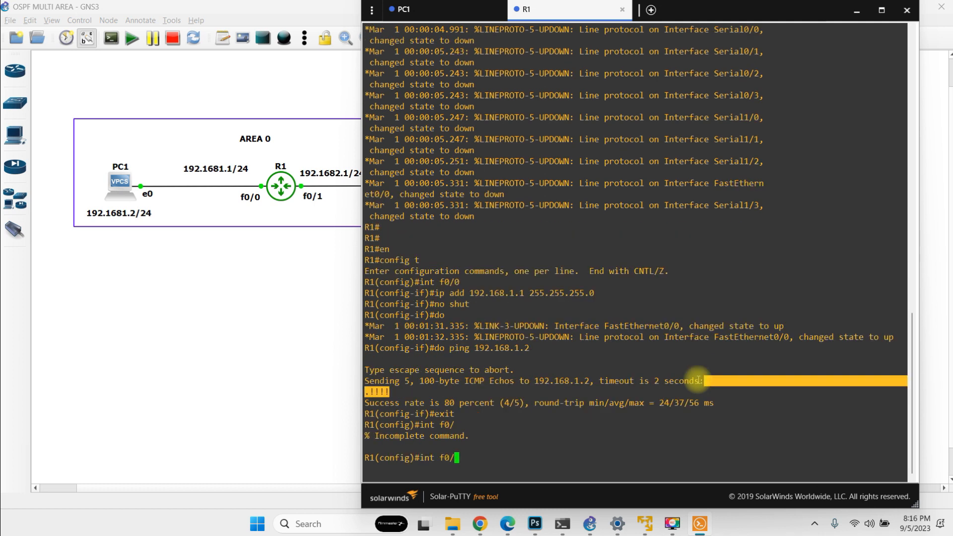
type("1")
key("Return")
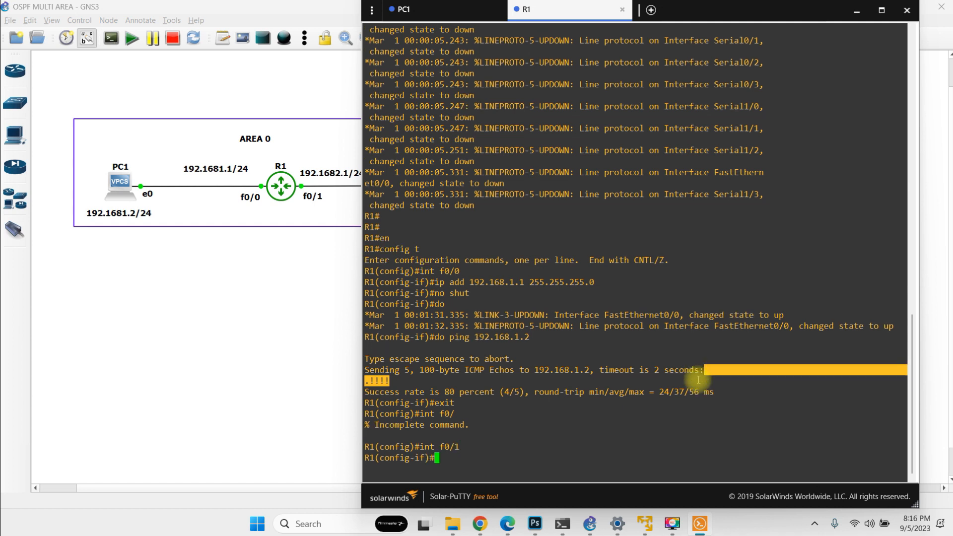
type("ip add 192.168.2.1 255.255.255.0")
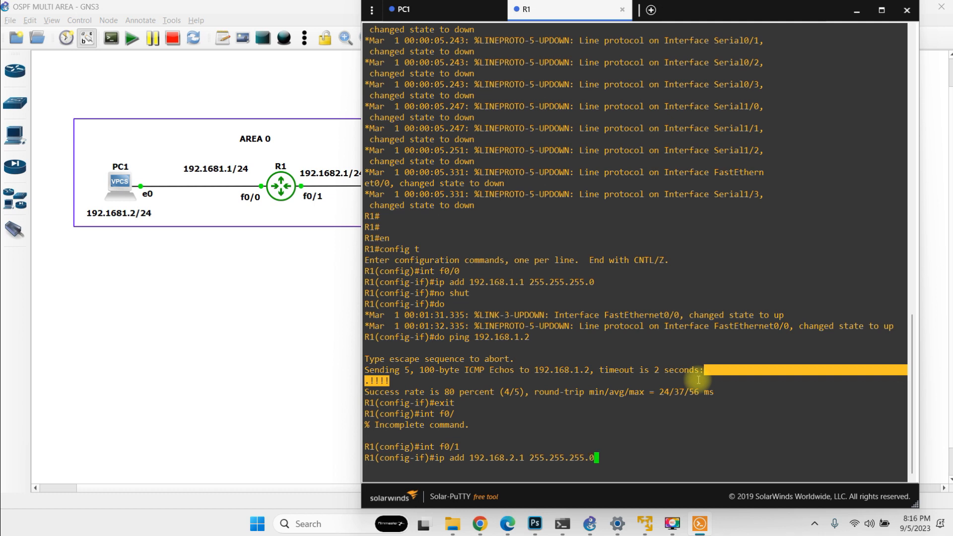
key("Return")
type("sno")
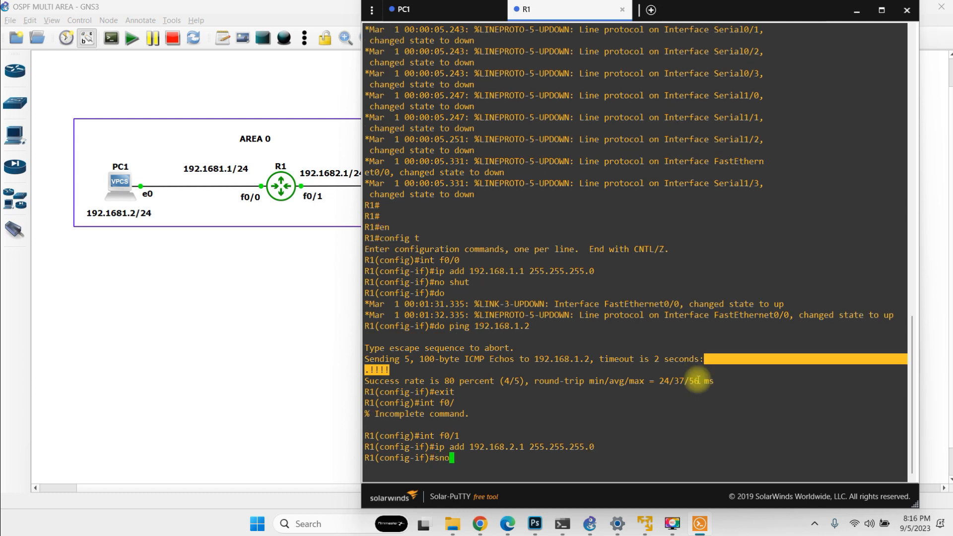
key("BackSpace")
key("BackSpace")
key("BackSpace")
type("no shu")
key("Return")
key("Return")
key("Return")
key("Return")
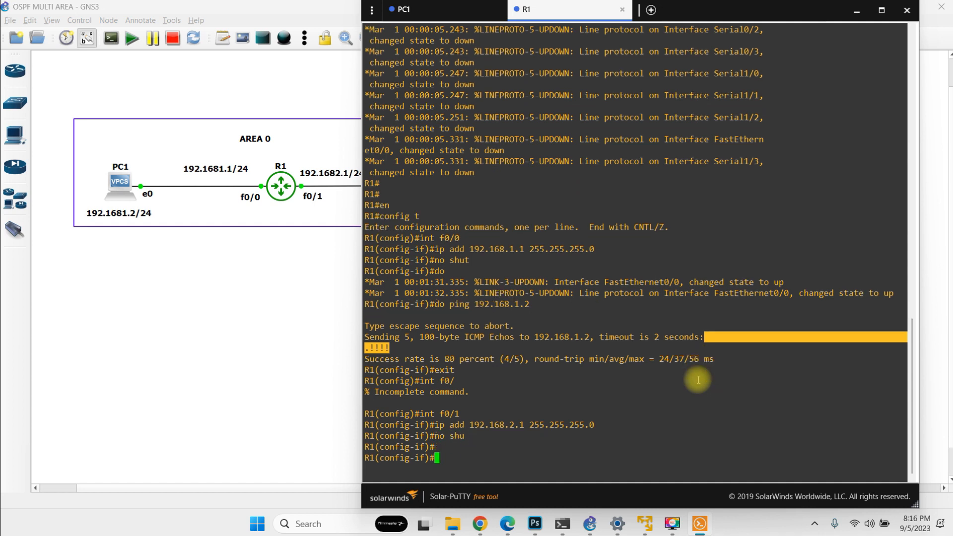
Save R1's configuration with do wr and minimize the console to return to the topology
type("do ")
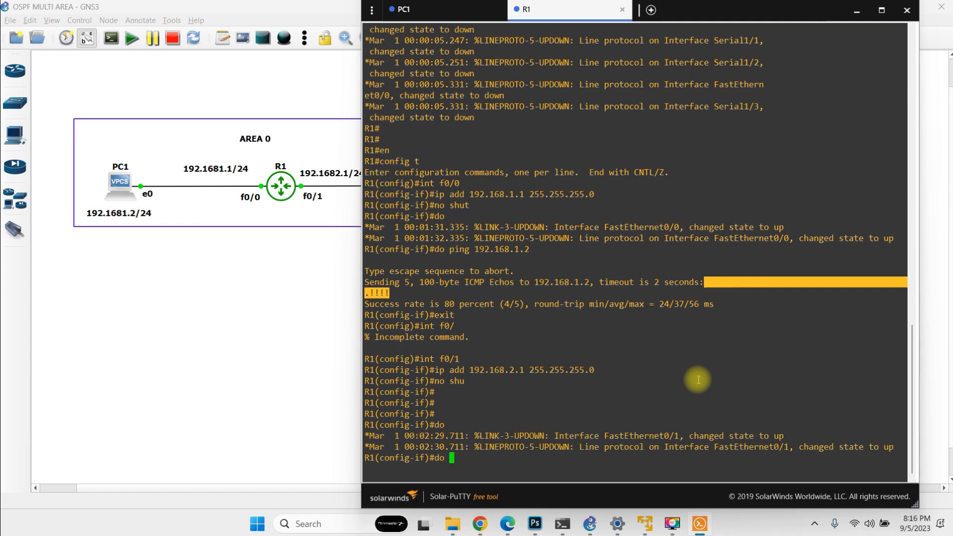
type("wr")
key("Return")
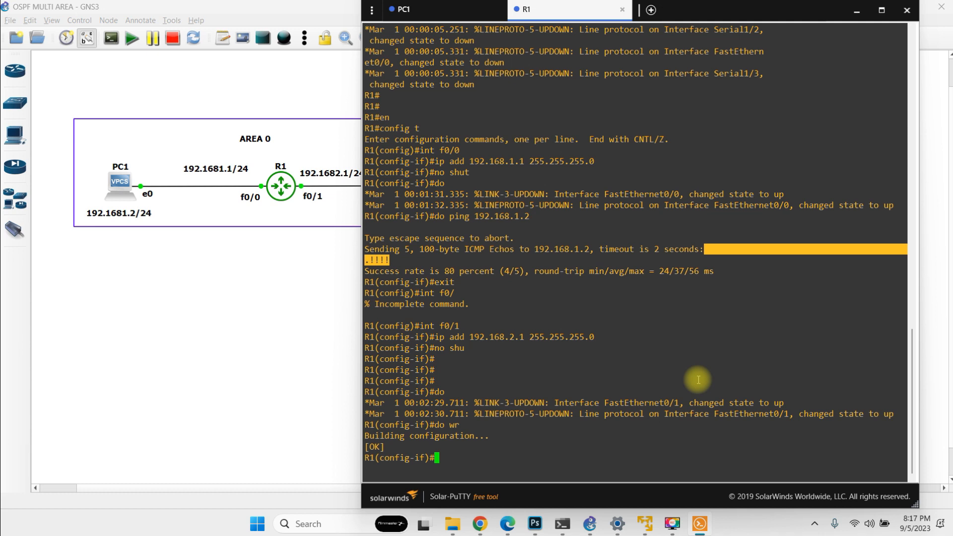
left_click(856, 10)
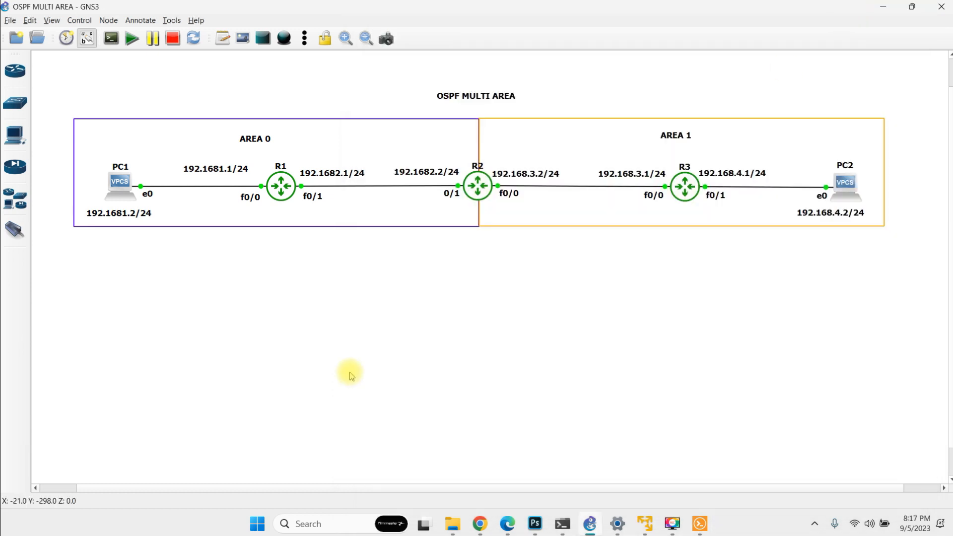
Open R2's console, place its window below the topology diagram, and bring up the R2 prompt
right_click(478, 186)
left_click(502, 211)
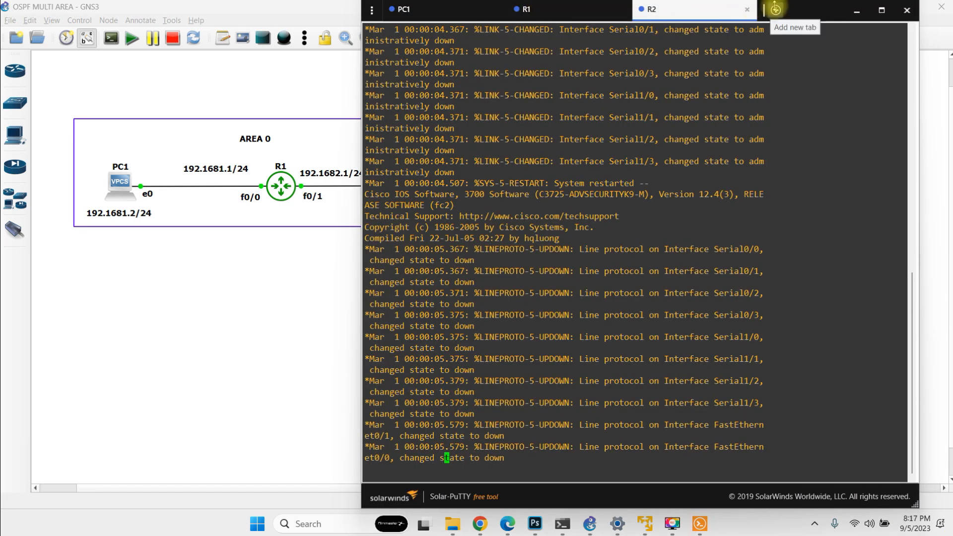
left_click_drag(780, 3, 771, 188)
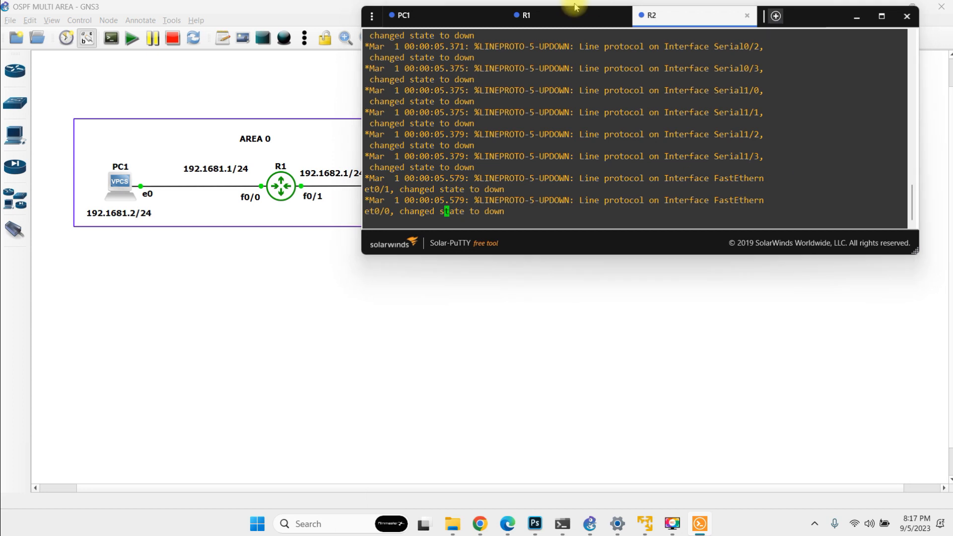
left_click_drag(666, 17, 571, 251)
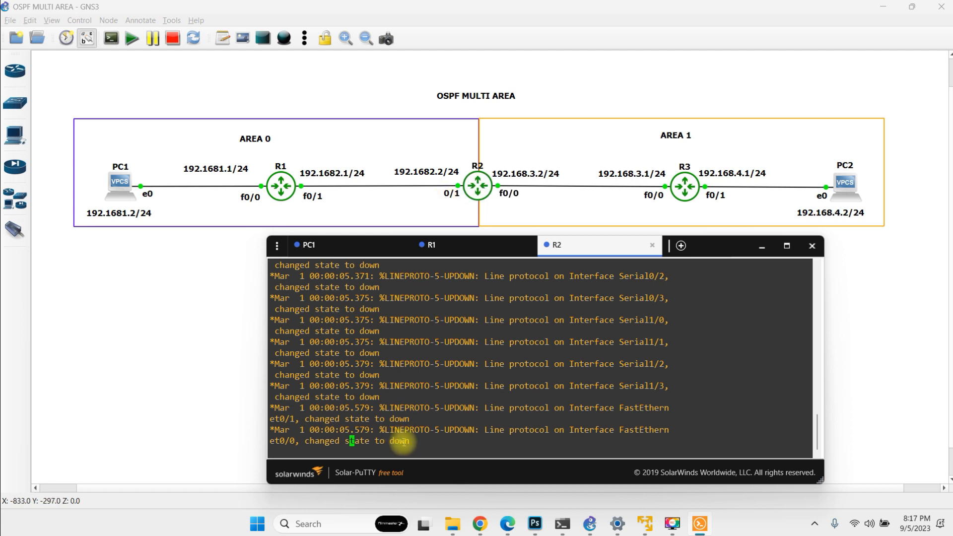
key("Return")
key("Return")
key("Return")
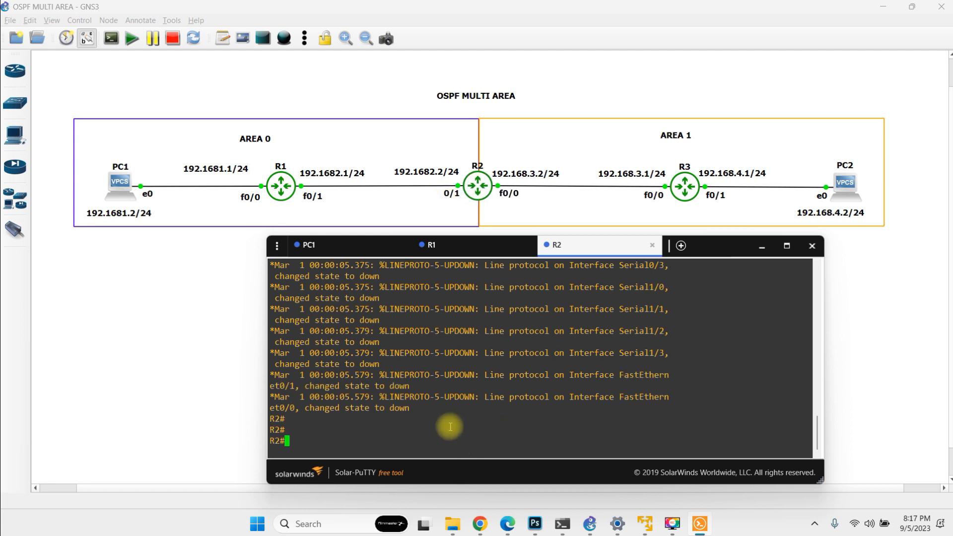
Enter global configuration mode on R2 with en and config t
type("en\\")
key("Return")
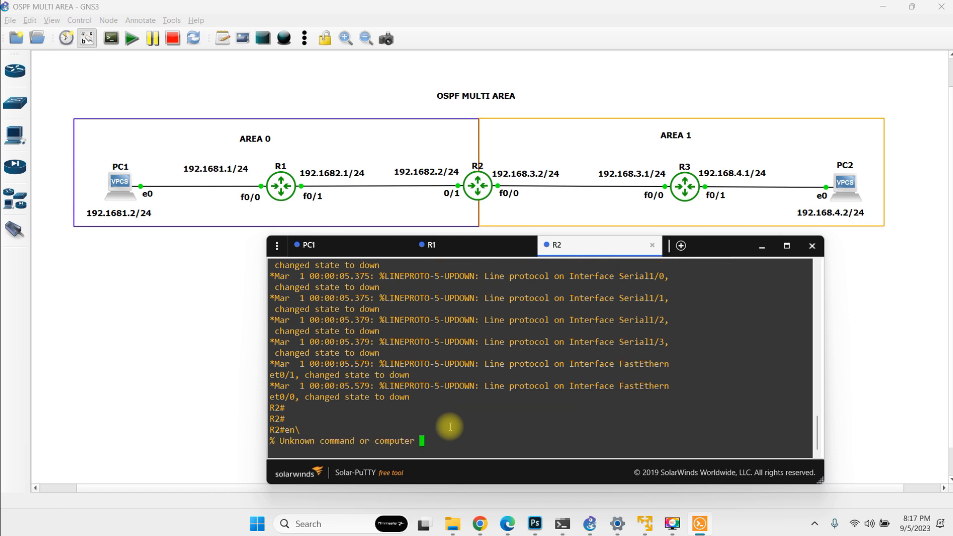
type("en")
key("Return")
type("cn")
key("BackSpace")
key("BackSpace")
type("o")
type("onti")
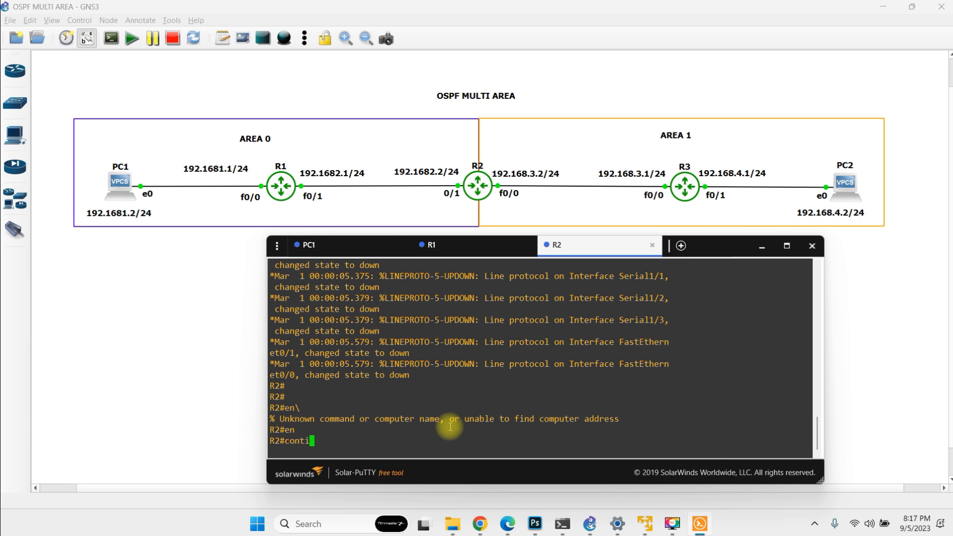
key("BackSpace")
key("BackSpace")
type("fig t")
key("Return")
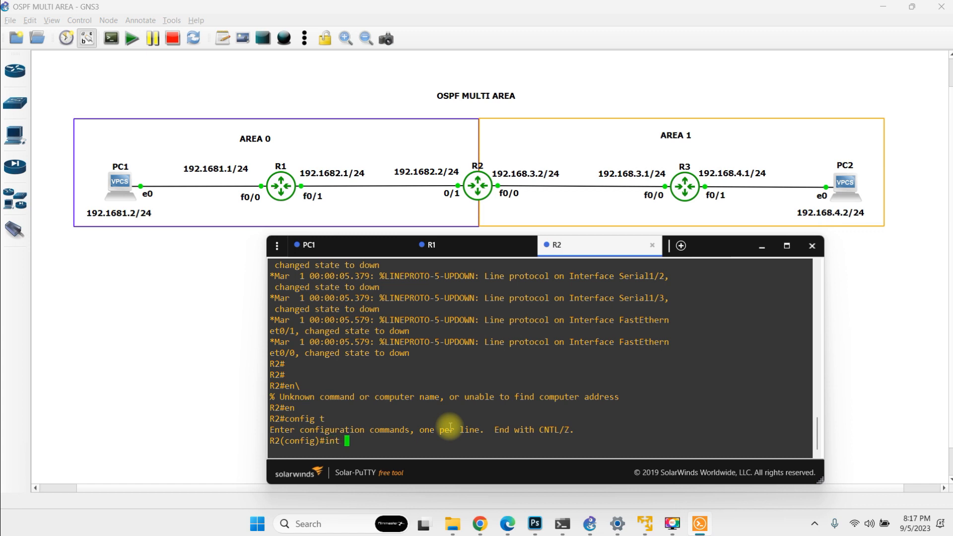
List R2's interfaces with do show ip int br and examine the FastEthernet0/0, Serial0/0 and FastEthernet0/1 entries
type("show ip int br")
key("Return")
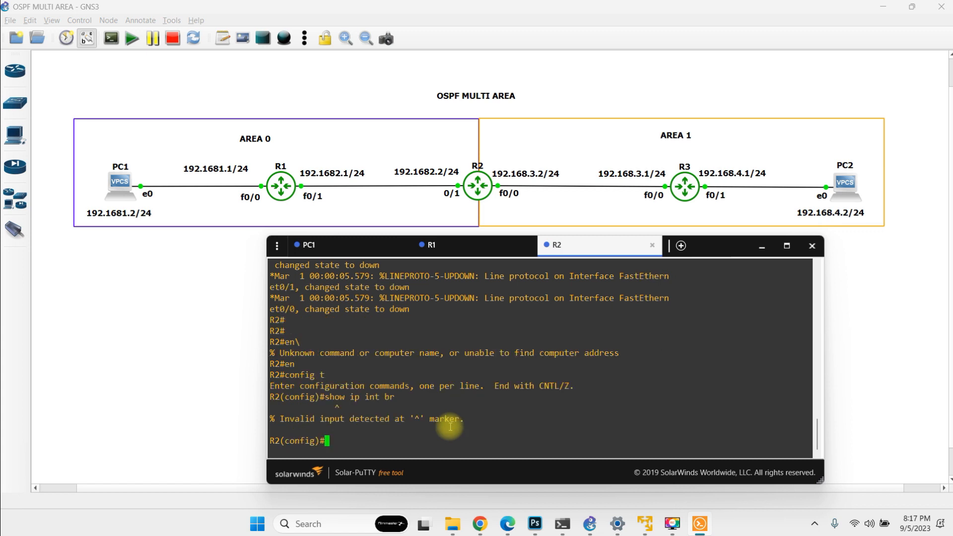
key("Up")
key("Left")
key("Left")
key("Left")
key("Left")
key("Left")
key("Left")
key("Left")
key("Left")
key("Left")
key("Left")
key("Left")
key("Left")
key("Left")
key("Left")
type("do")
key("Return")
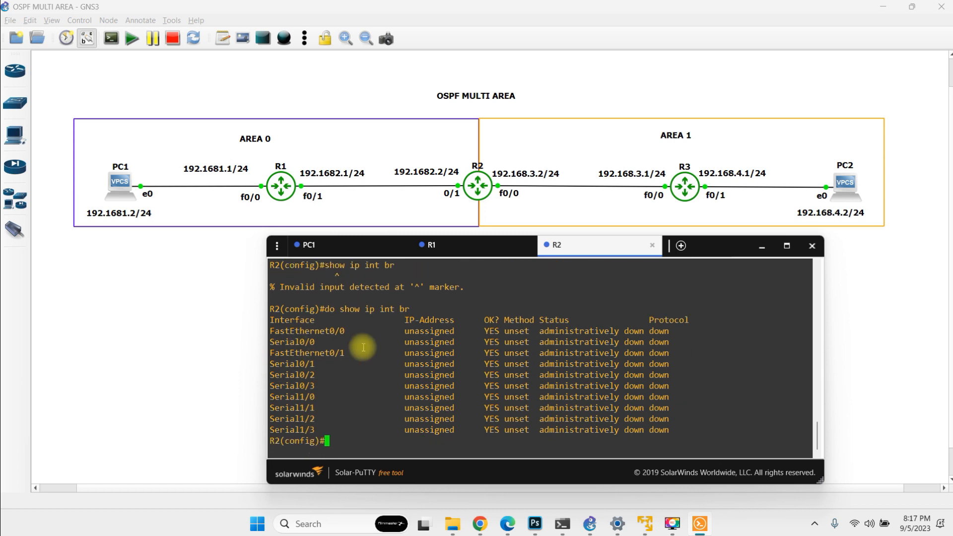
left_click_drag(275, 331, 351, 346)
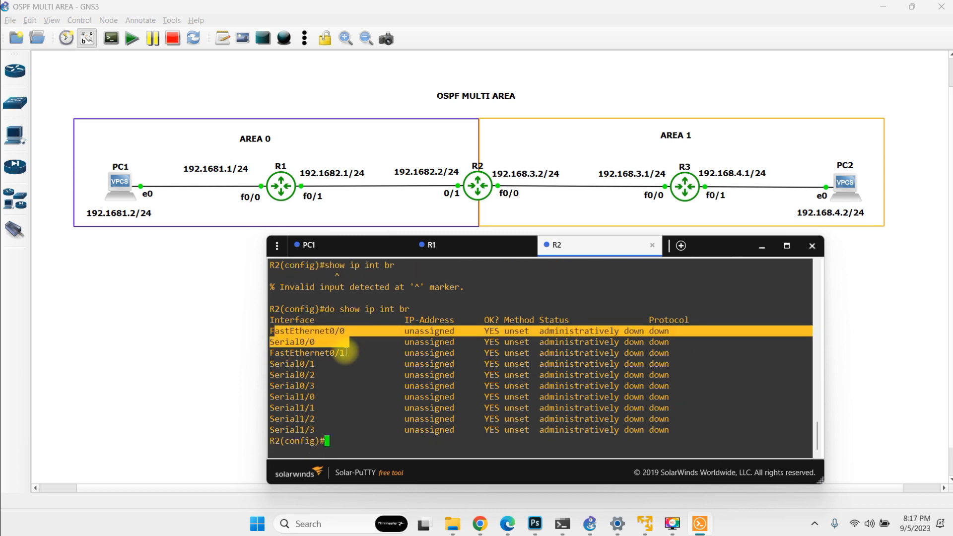
left_click(369, 351)
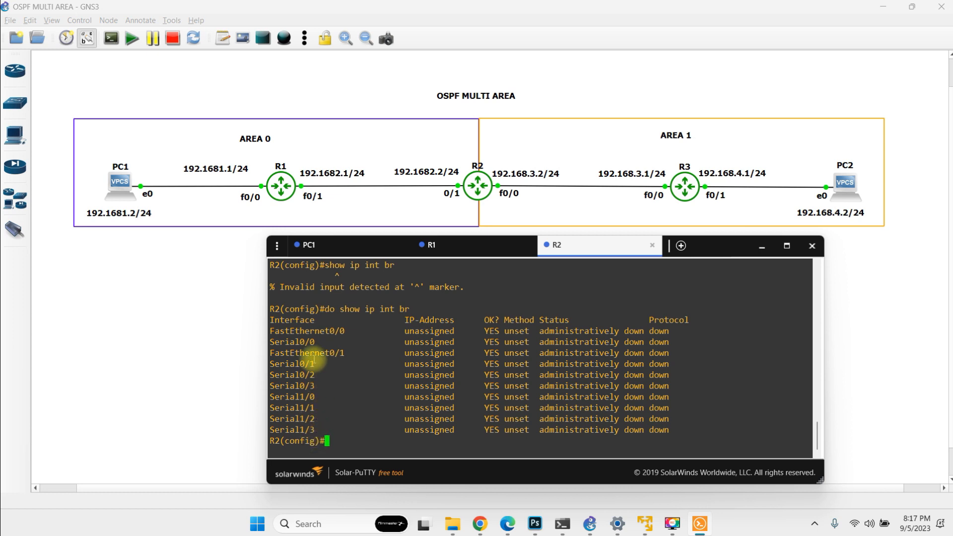
left_click_drag(274, 320, 509, 322)
left_click_drag(345, 331, 248, 328)
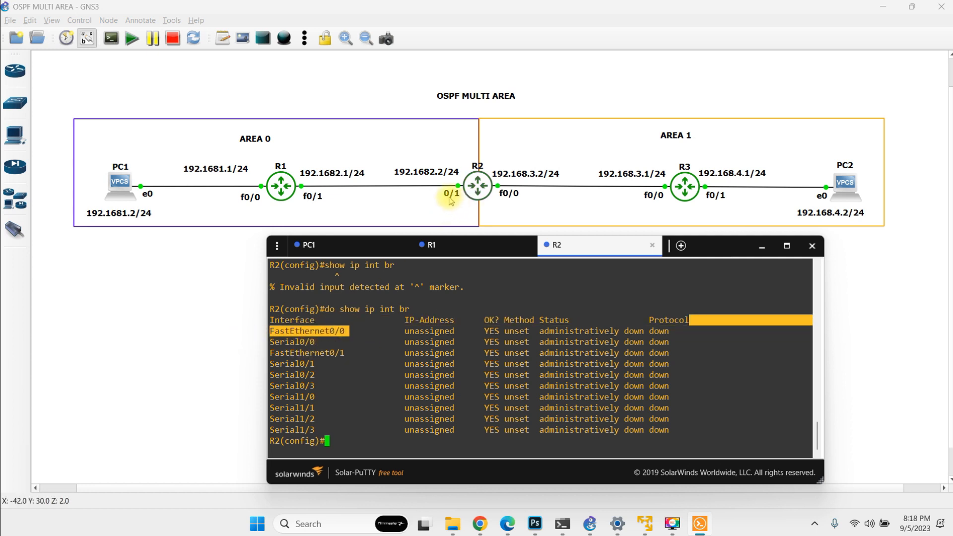
left_click_drag(325, 341, 270, 344)
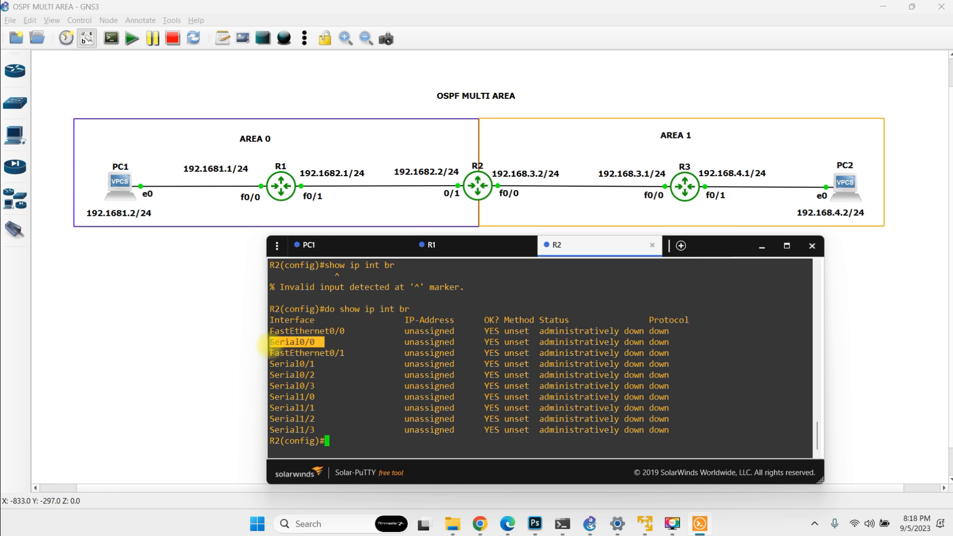
left_click_drag(354, 330, 281, 328)
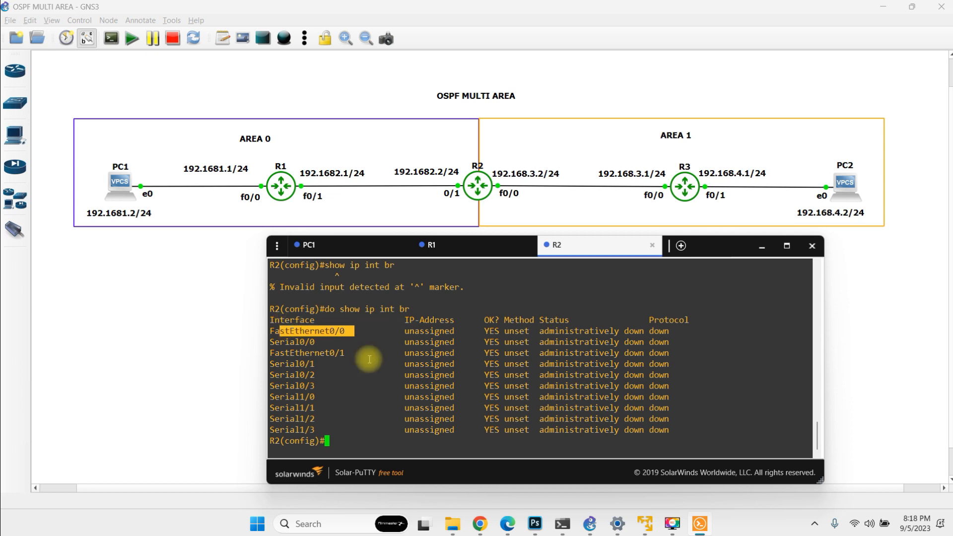
left_click_drag(349, 353, 242, 356)
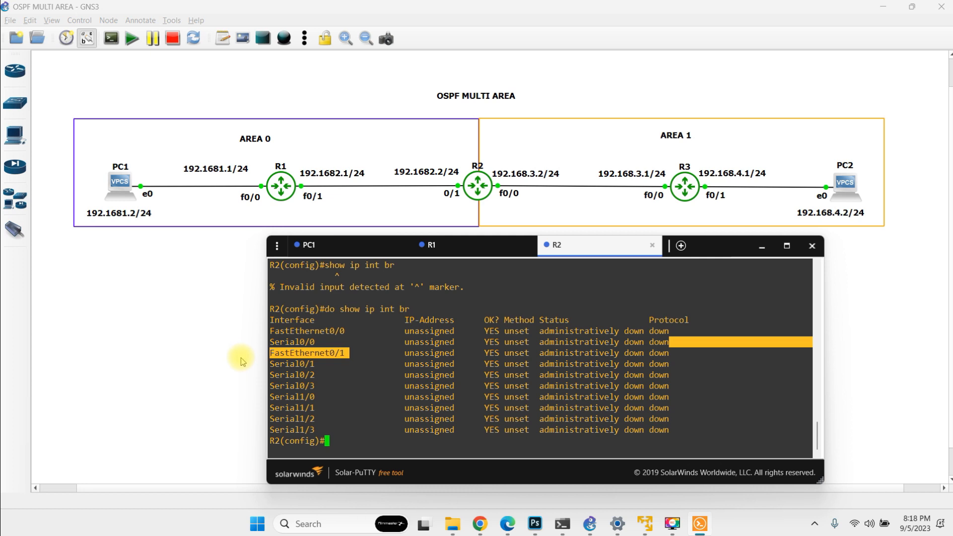
Configure R2's interface f0/1 with 192.168.2.2 255.255.255.0 and enable it with no shu
type("int f0/1")
key("Return")
type("ip add ")
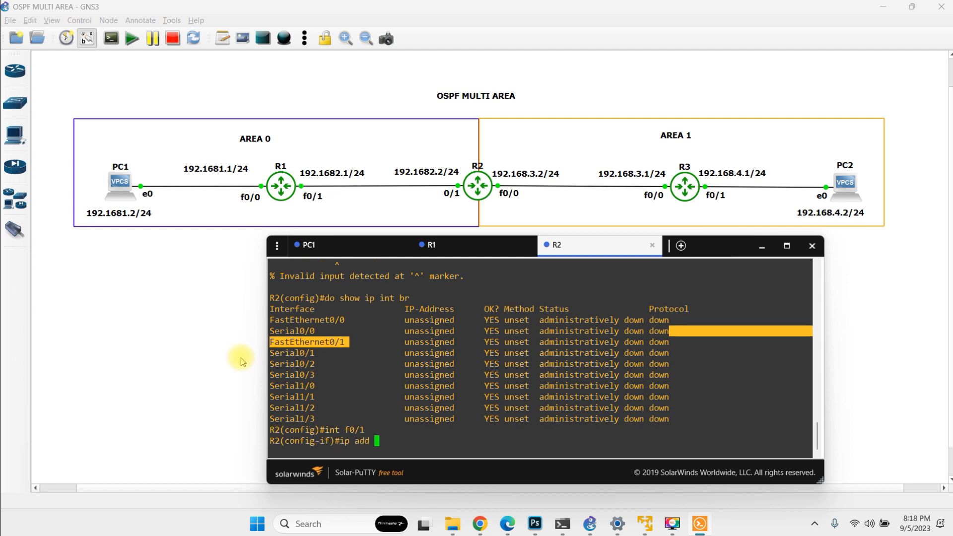
type("192.168.2.2 255.255.255.0")
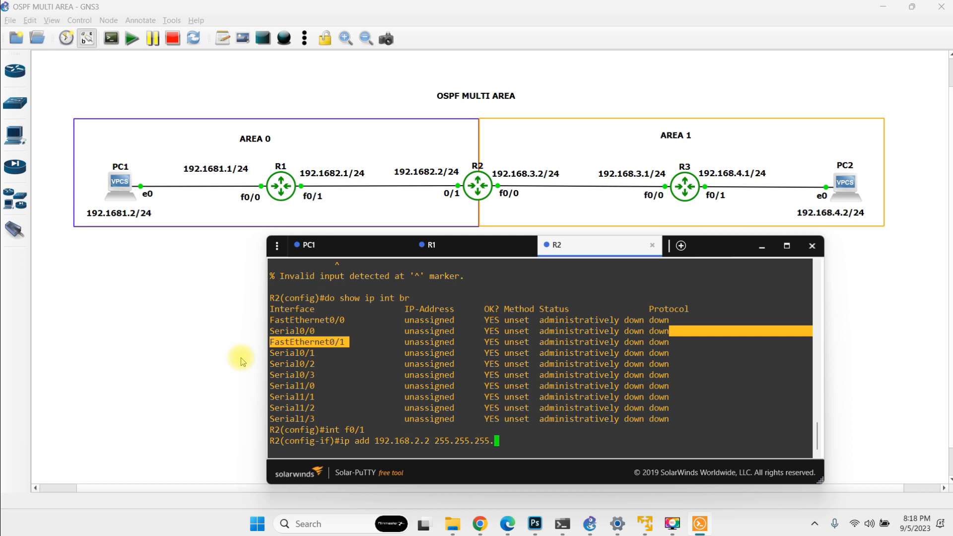
key("Return")
type("no shuyt")
key("BackSpace")
key("BackSpace")
type("\\")
key("BackSpace")
key("Return")
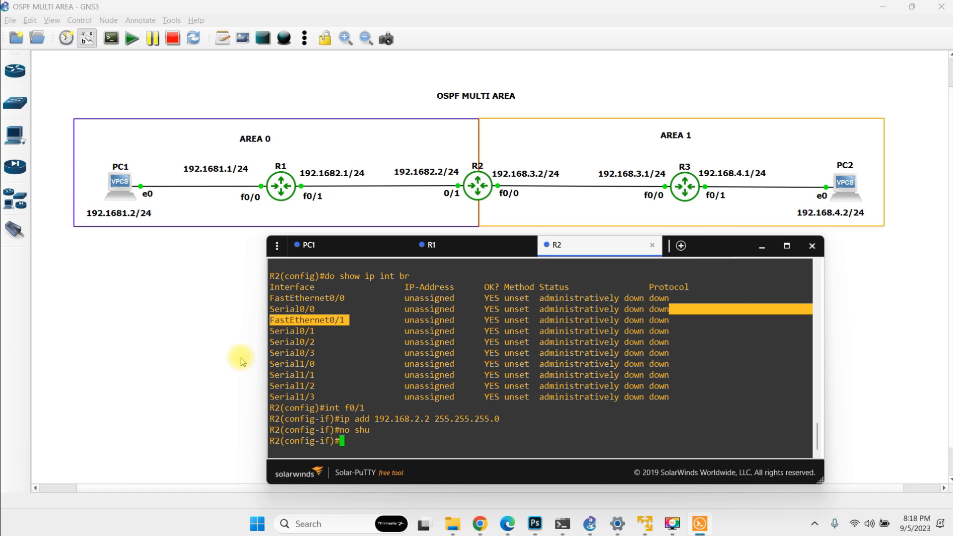
Ping R1 at 192.168.2.1 from R2's interface configuration mode with do ping and examine the echo replies
type("dong")
key("BackSpace")
key("BackSpace")
key("BackSpace")
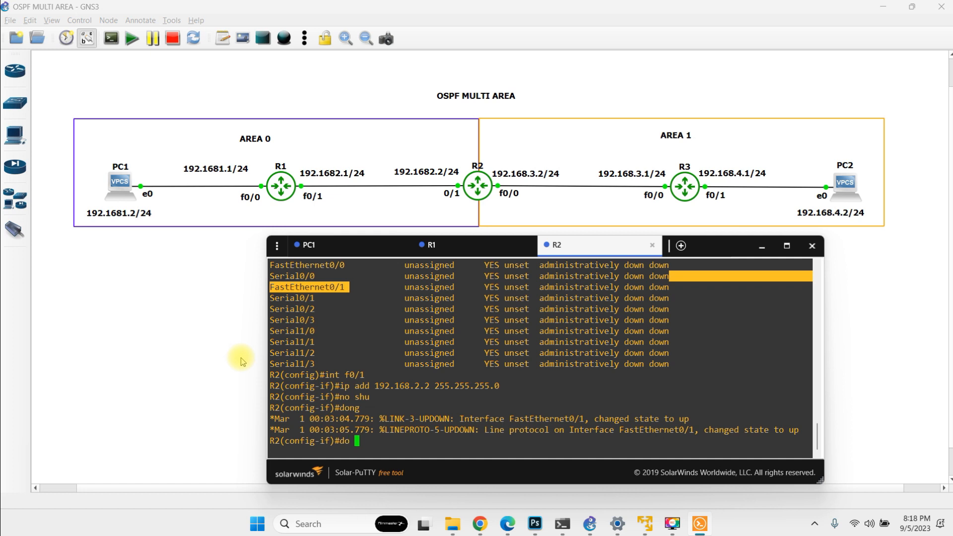
type("192.168.2.1")
key("Return")
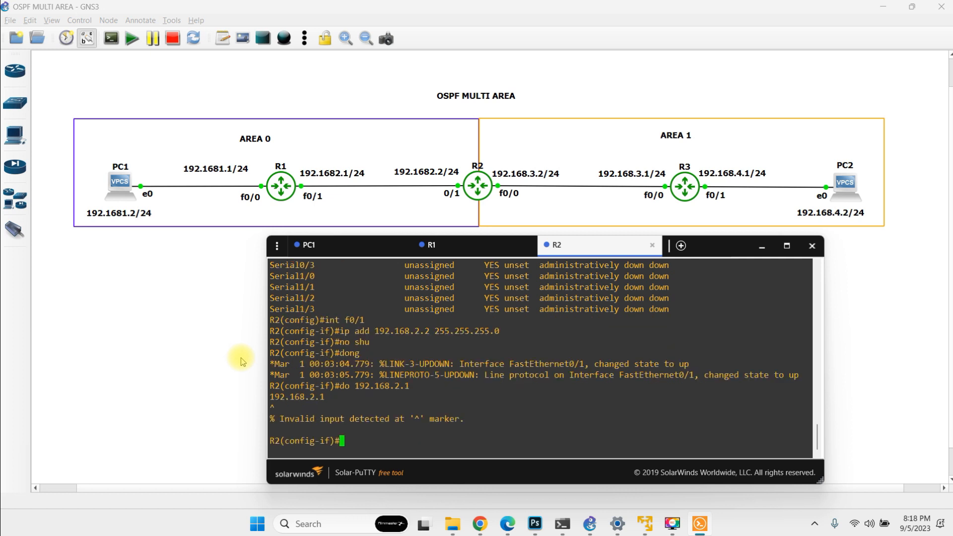
key("Up")
key("Left")
key("Left")
key("Left")
key("Left")
key("Left")
key("Left")
key("Left")
key("Left")
key("Left")
key("Left")
key("Left")
key("Left")
key("Left")
key("Left")
key("Right")
key("Right")
type("ping")
key("Return")
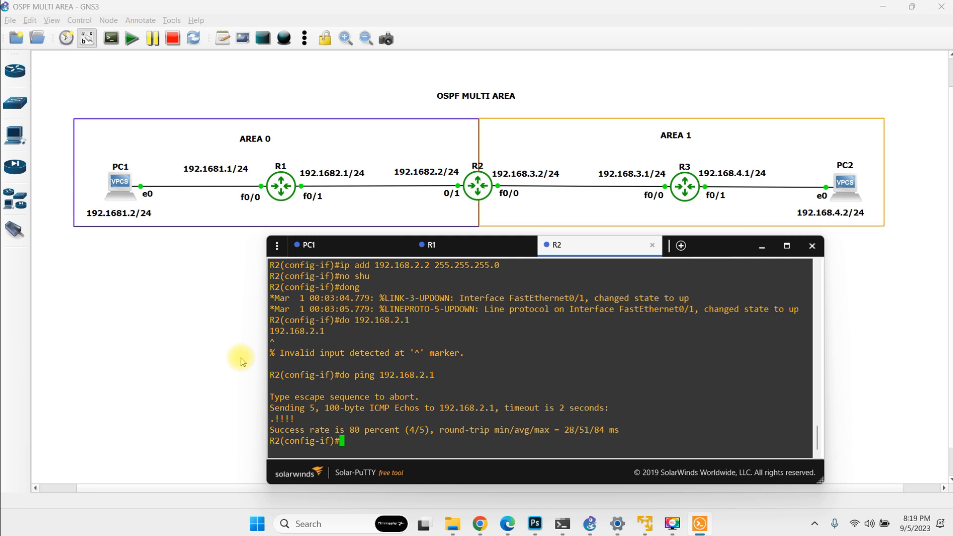
Leave f0/1, configure R2's interface f0/0 with 192.168.3.2 255.255.255.0, and enable it with no sh
type("if)#exit")
key("Return")
type("int f0/0")
key("Return")
type("ip")
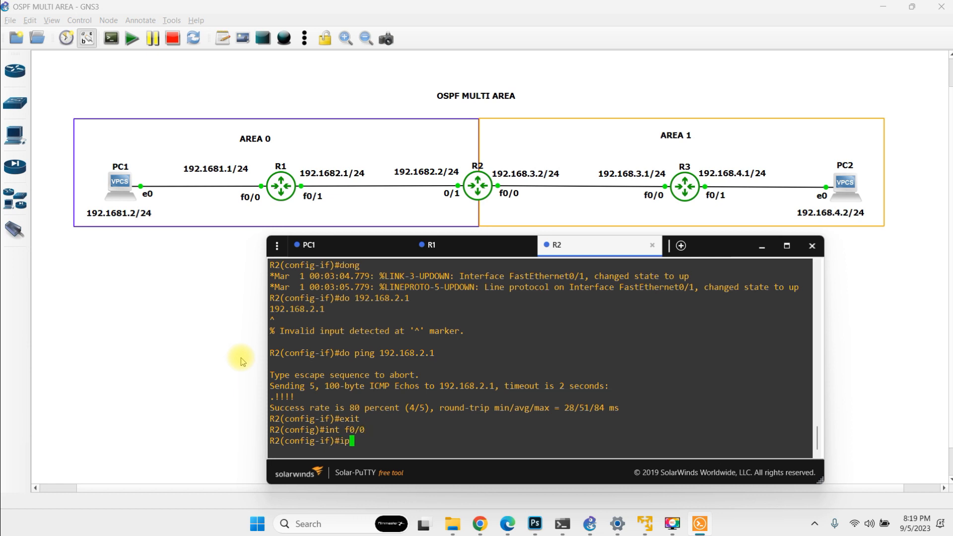
type(" add 192.168.3.2 255.255.255.0")
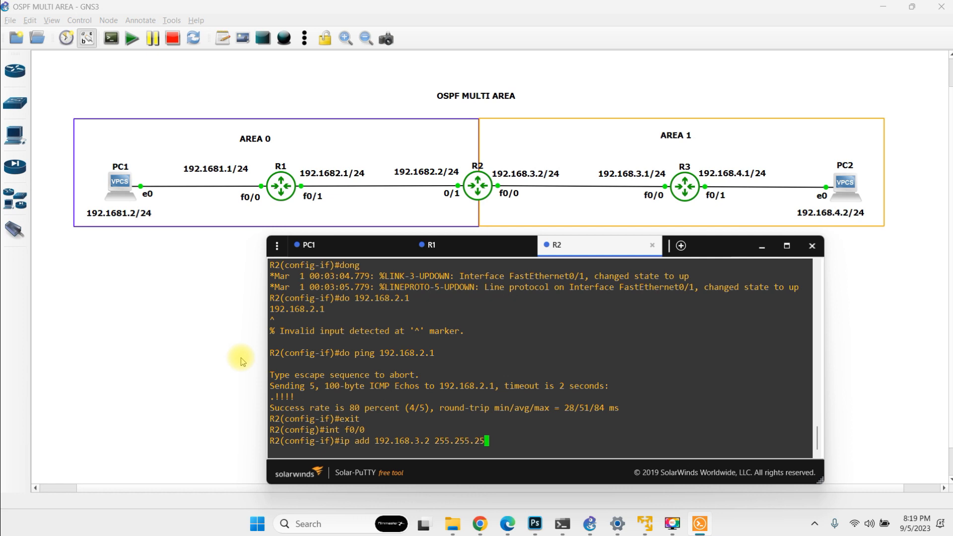
key("Return")
type("n shu")
key("BackSpace")
key("BackSpace")
key("BackSpace")
key("BackSpace")
key("BackSpace")
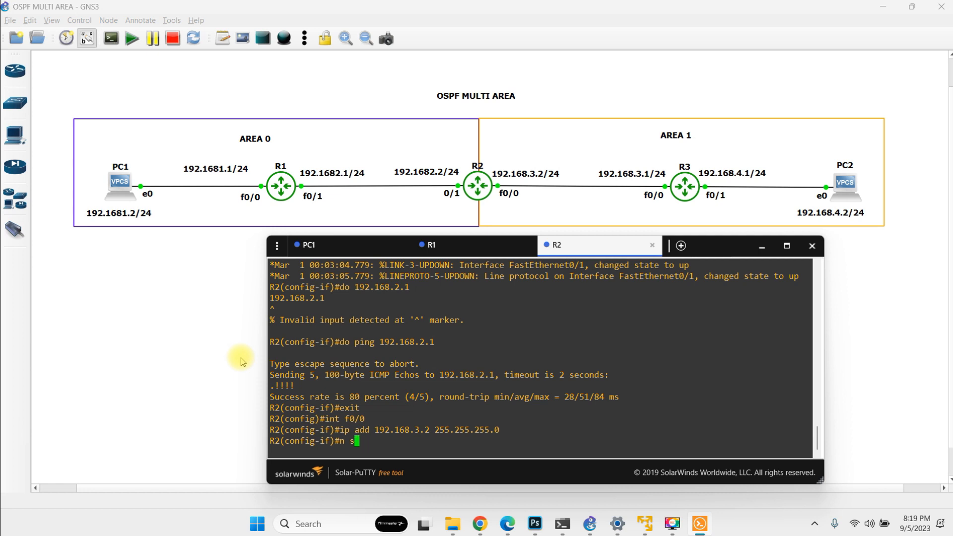
type("no n")
type("h")
key("Return")
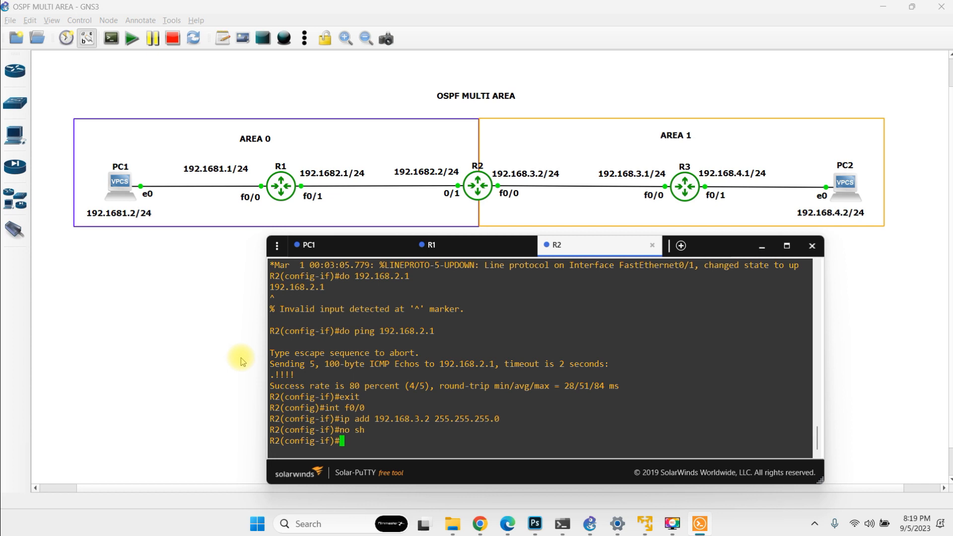
Save R2's configuration with do wr and check its interface addresses and status with do sho ip int br
type("do wr")
key("Return")
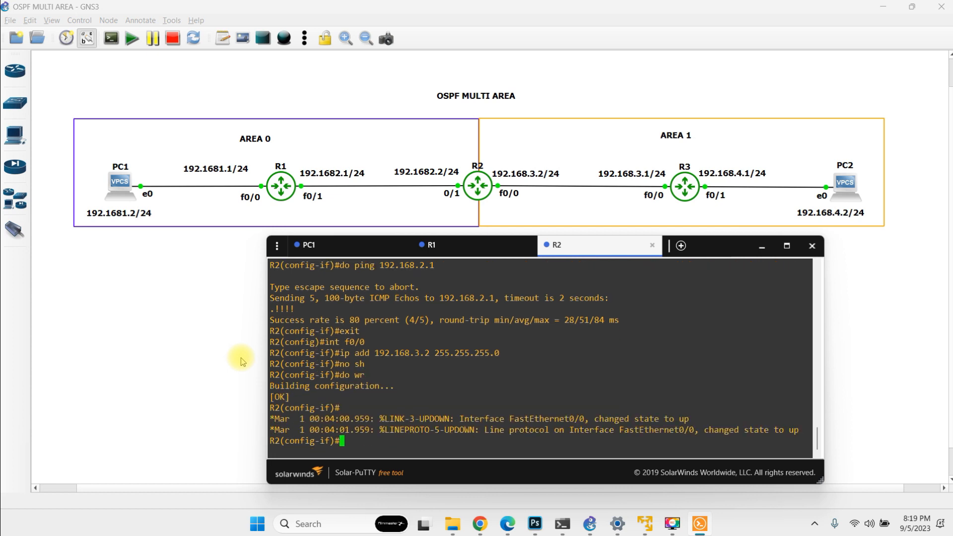
type("do sho ip int br")
key("Return")
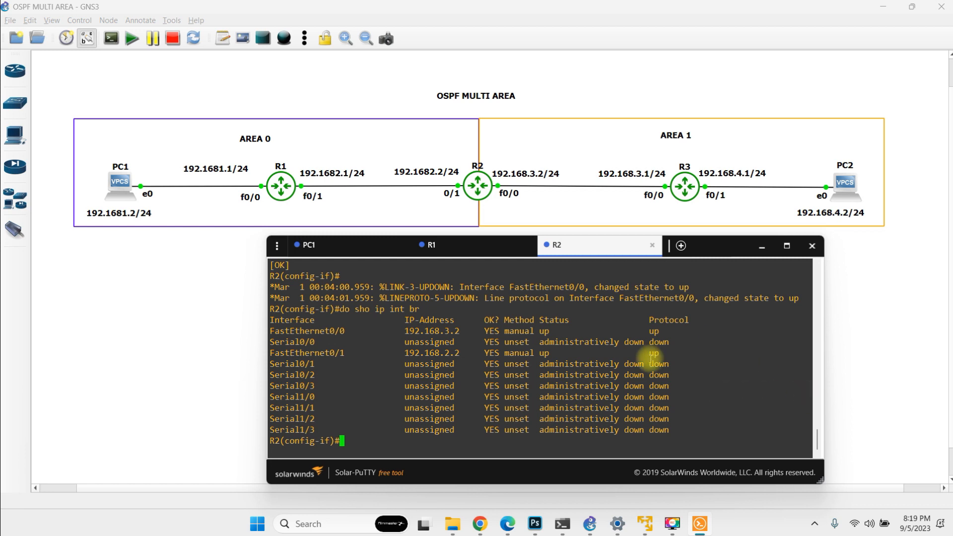
left_click_drag(669, 366, 266, 351)
left_click(489, 370)
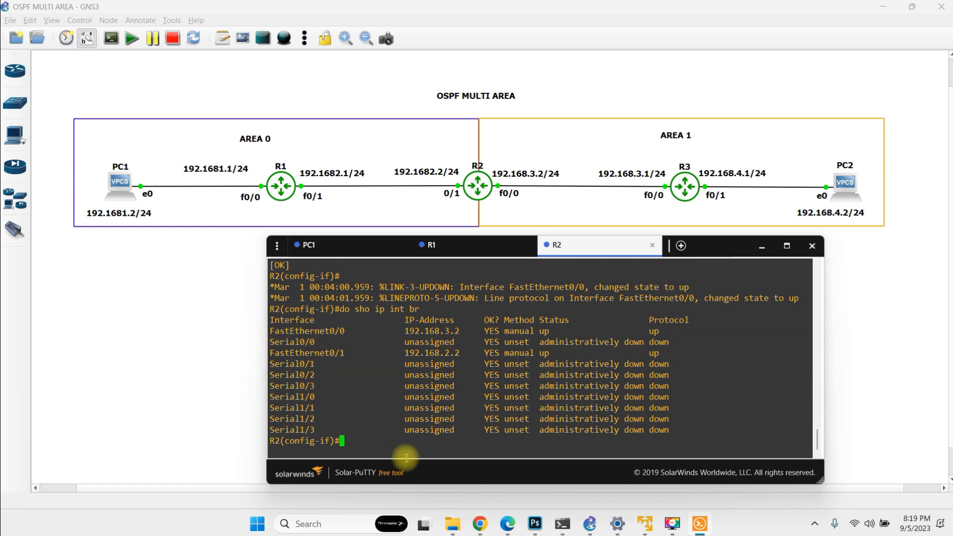
type("do wr")
key("Return")
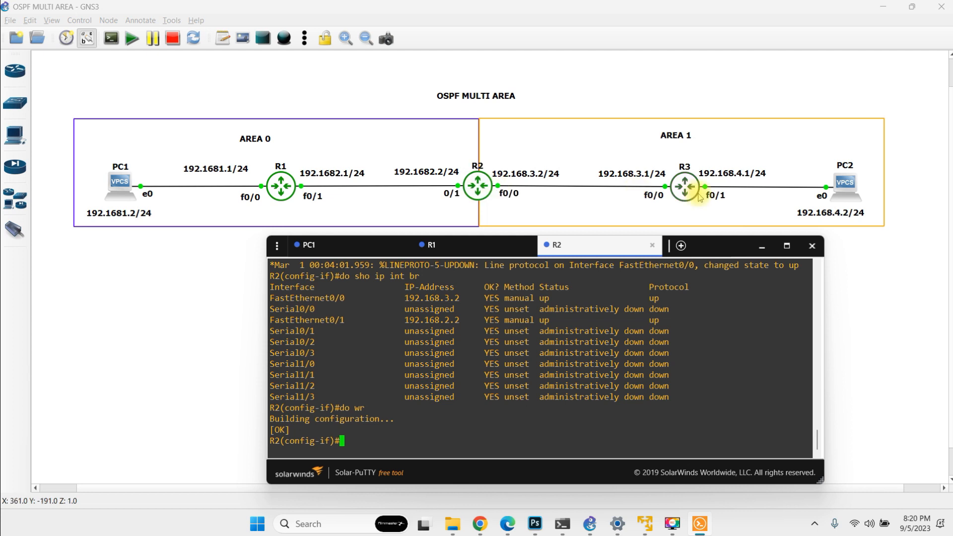
Open R3's console from the topology, bring its window to the front, and bring up the R3 prompt
right_click(684, 188)
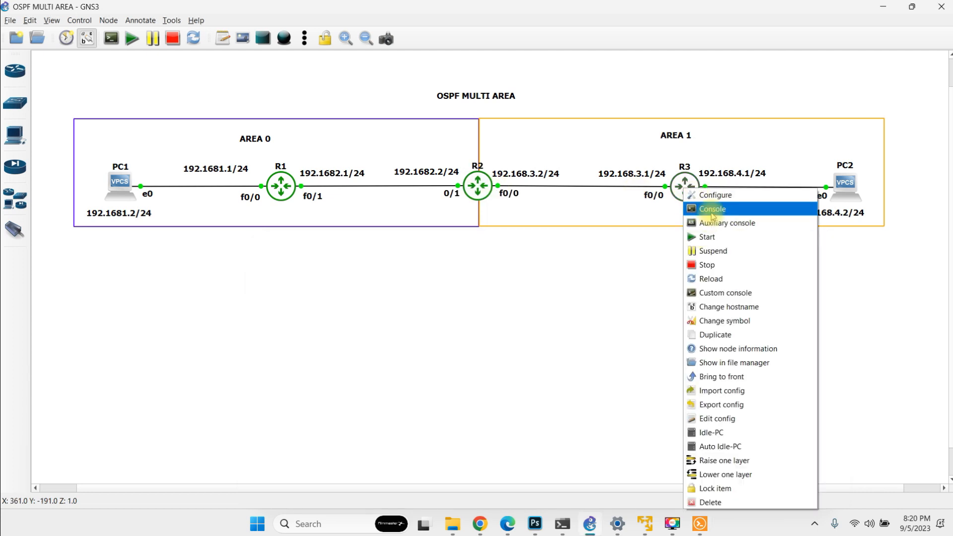
left_click(712, 210)
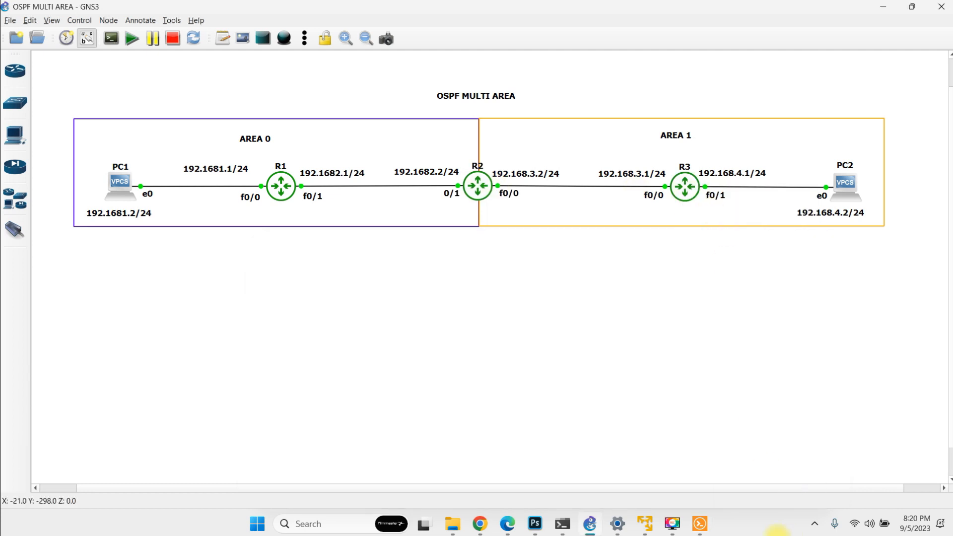
left_click(696, 527)
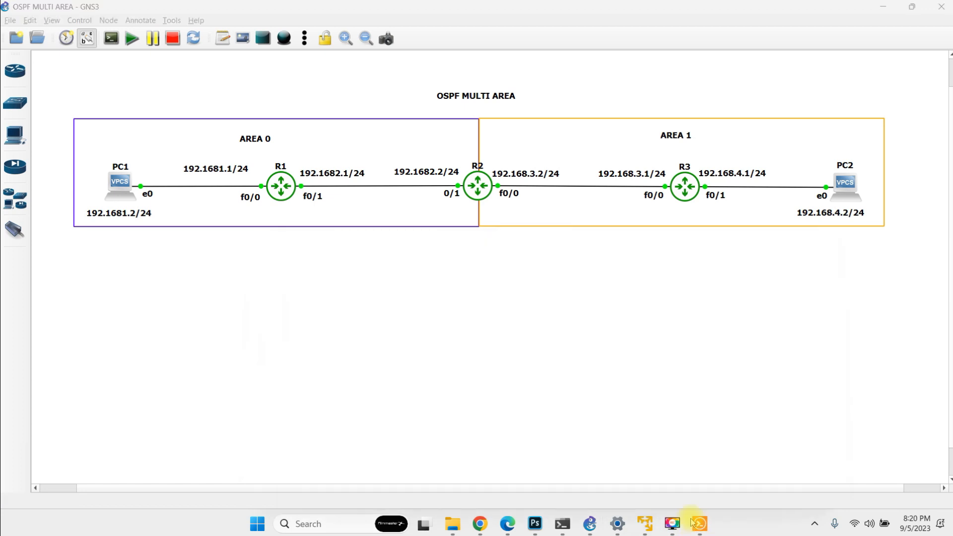
left_click(699, 527)
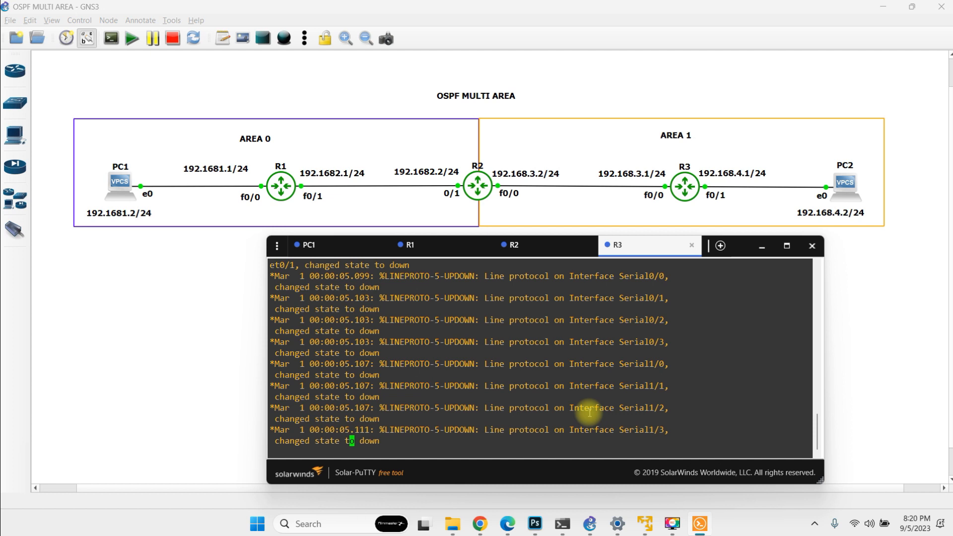
key("Return")
key("Return")
key("Return")
key("Return")
Enter global configuration mode on R3 with en and config t
type("en")
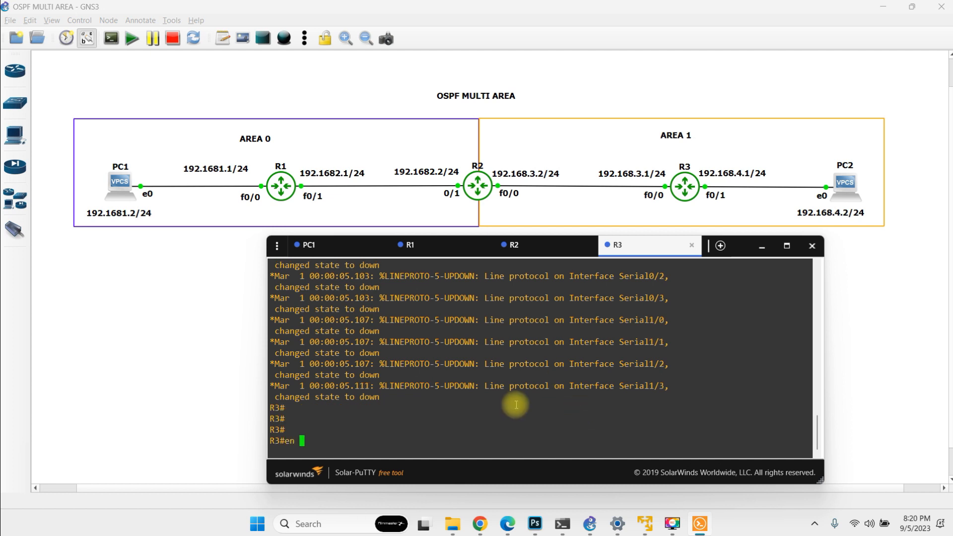
key("Return")
type("coif")
key("BackSpace")
key("BackSpace")
key("BackSpace")
type("onf")
key("BackSpace")
type("ig t")
key("Return")
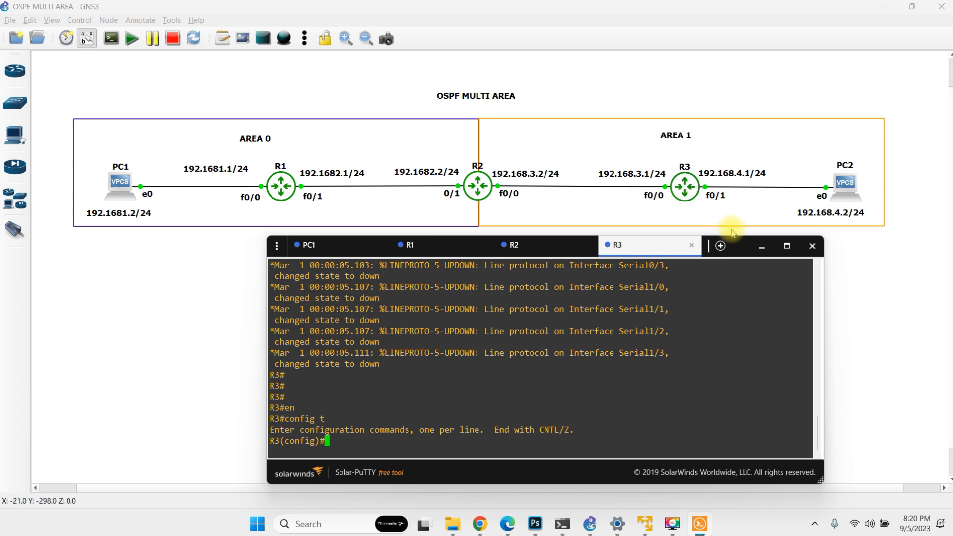
Configure R3's interface f0/0 with 192.168.3.1 255.255.255.0 and enable it with no shu
type("int f")
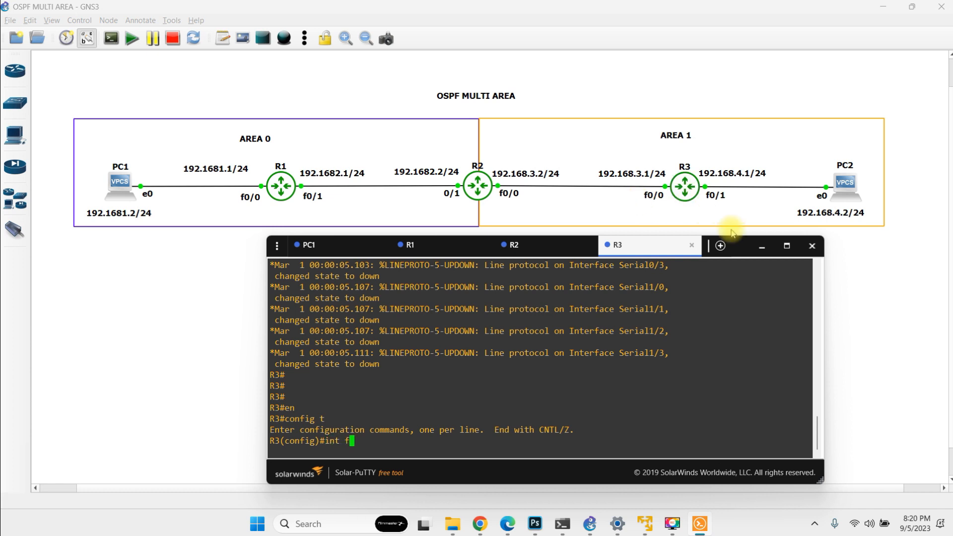
type("0/0\\")
key("Return")
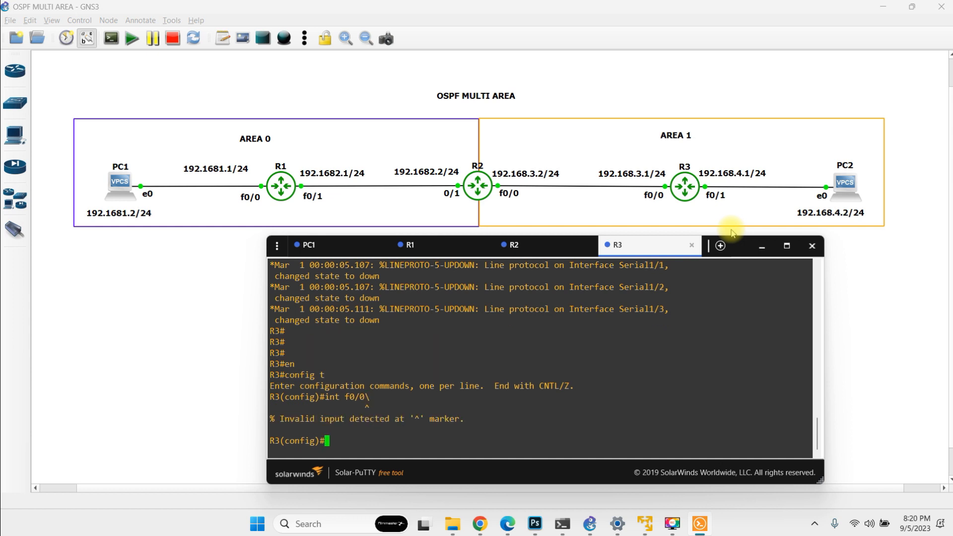
key("Up")
key("BackSpace")
key("Return")
type("ip ad")
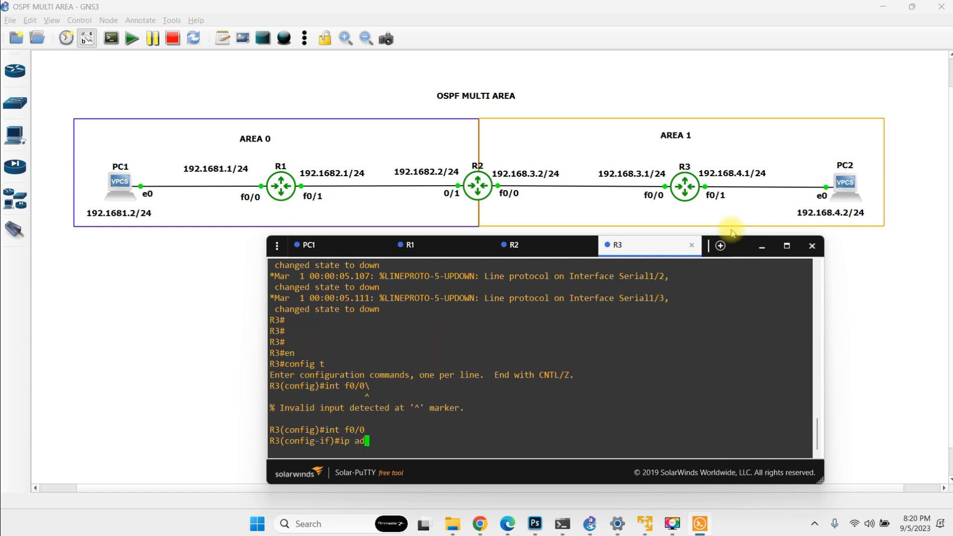
type("d 192.168.3.1 255.255.255.0")
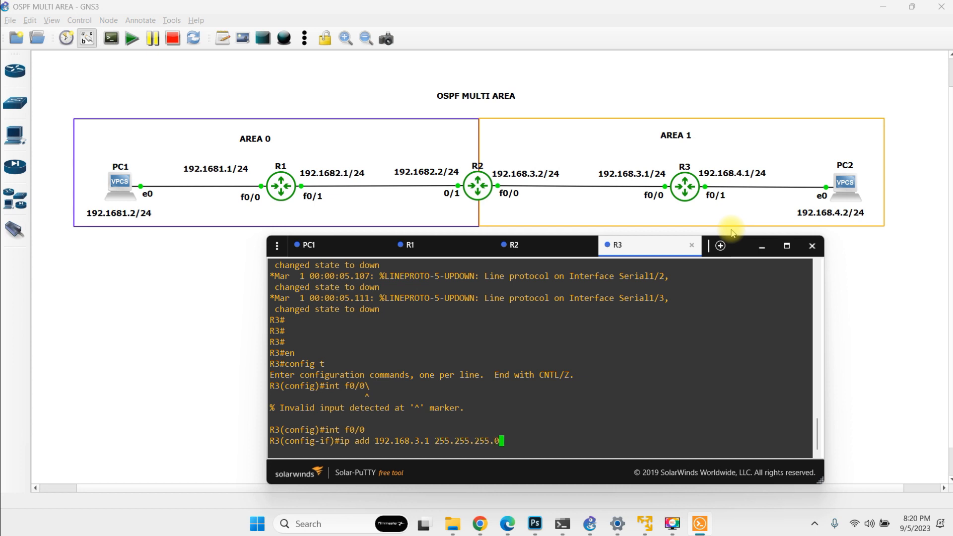
key("Return")
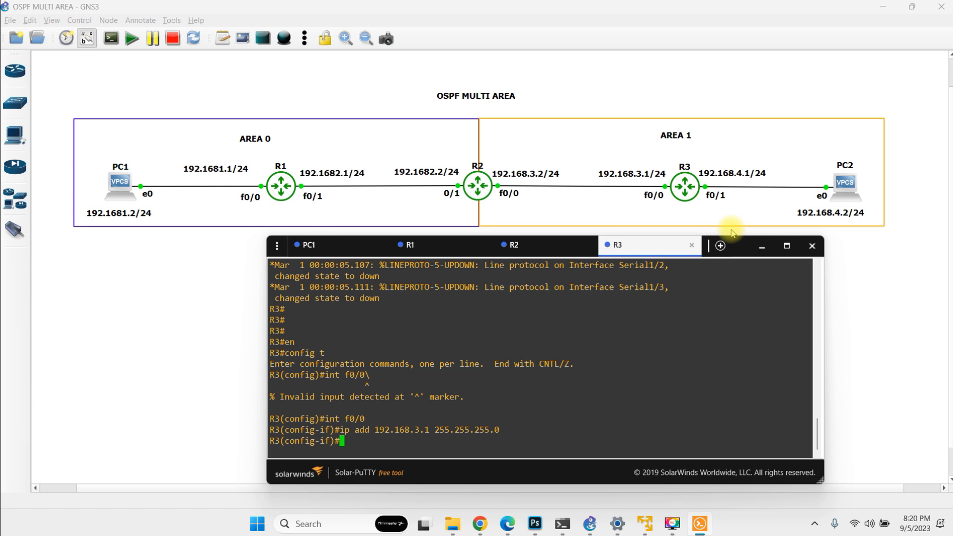
type("no shu")
key("Return")
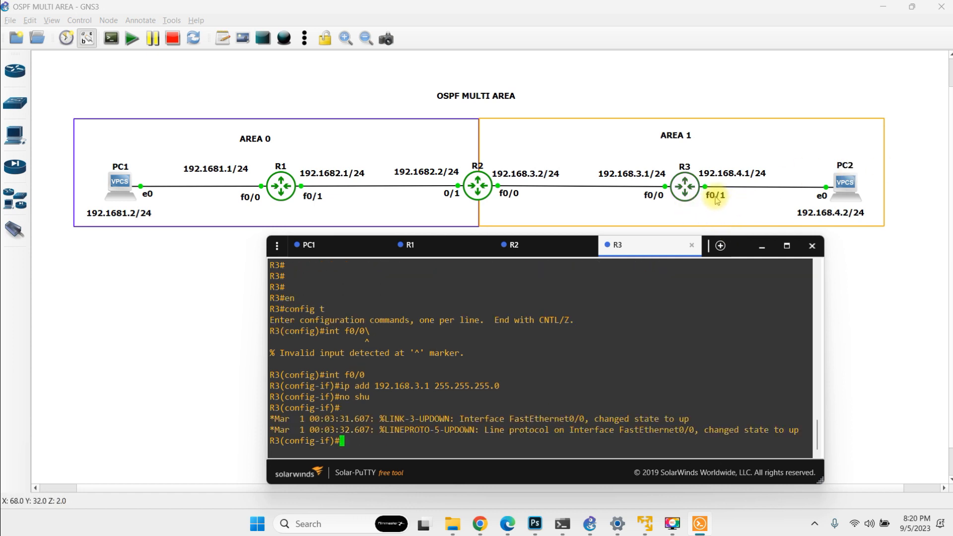
Leave f0/0, configure R3's interface f0/1 with 192.168.4.1 255.255.255.0, and enable it with no shu
type("exit")
key("Return")
type("int f0/1")
key("Return")
type("ip add")
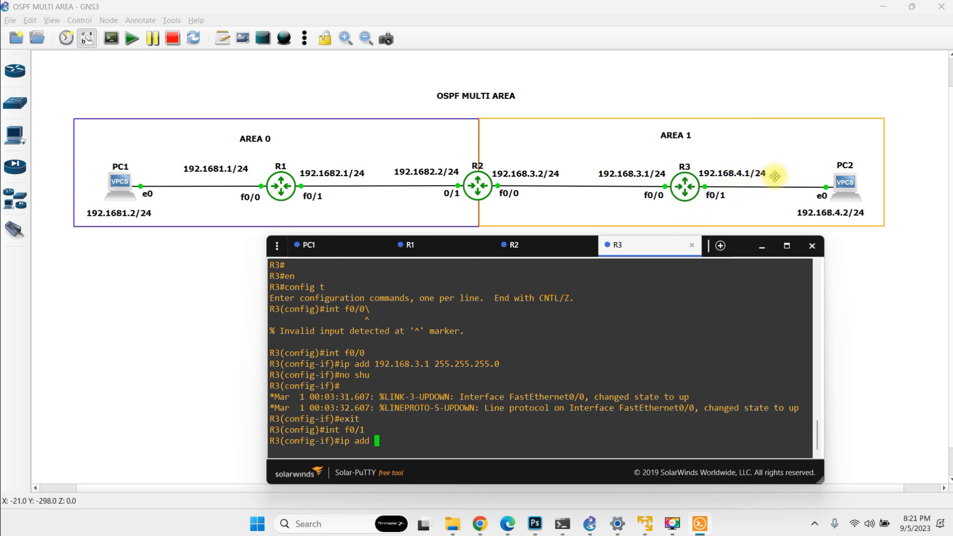
type("19")
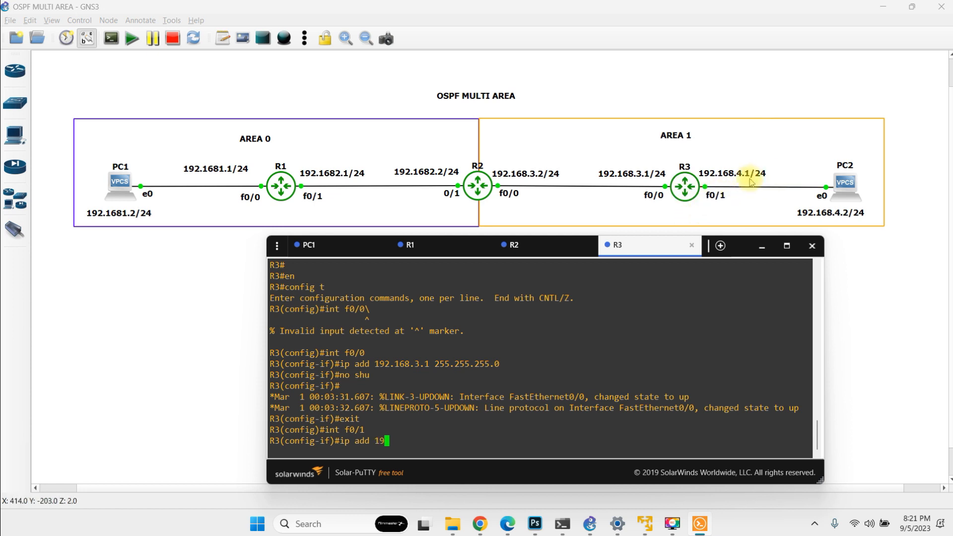
type("2.168.4")
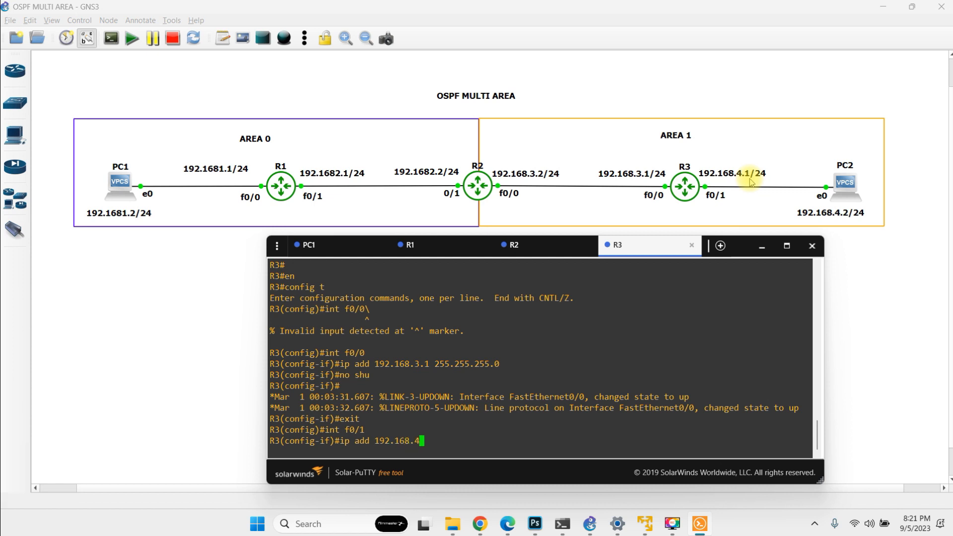
type(".1 255.255.255.0")
key("Return")
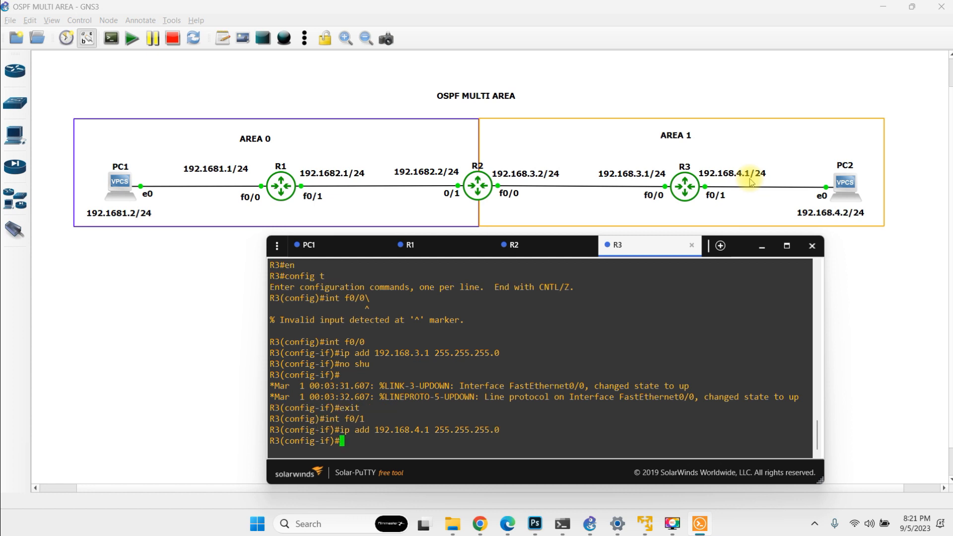
type("no shu")
key("Return")
Save R3's configuration with do wr
type("\\")
key("BackSpace")
type("do wr")
key("Return")
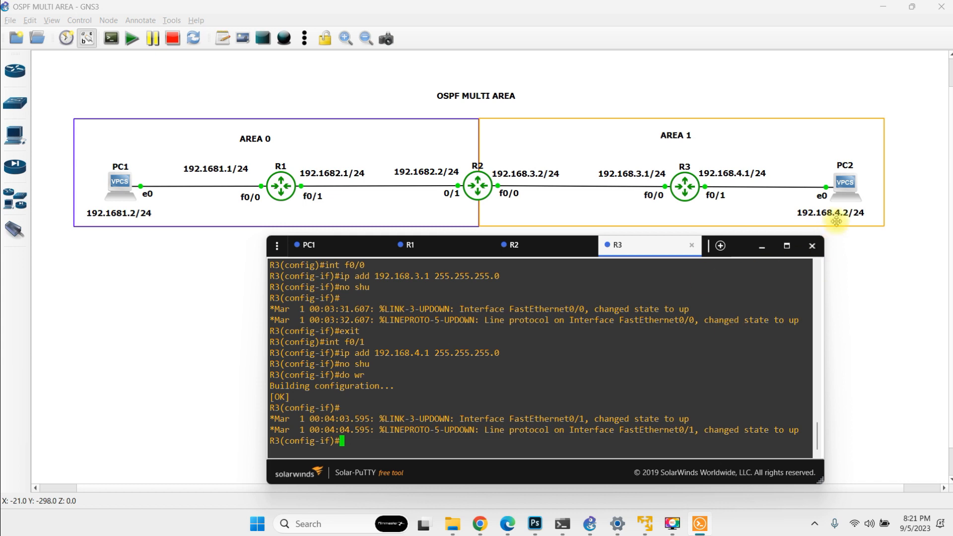
Open PC2's console from the topology and bring its window to the front
right_click(845, 184)
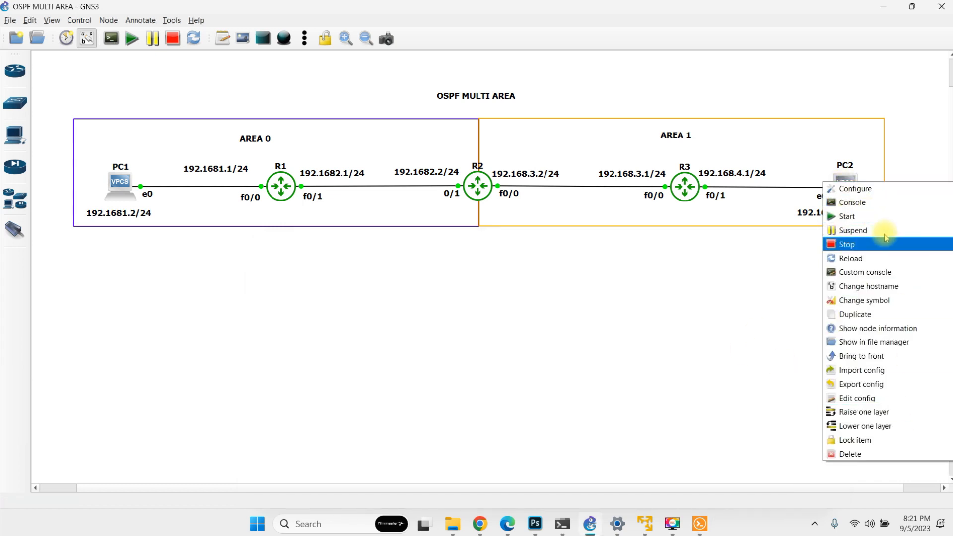
left_click(864, 203)
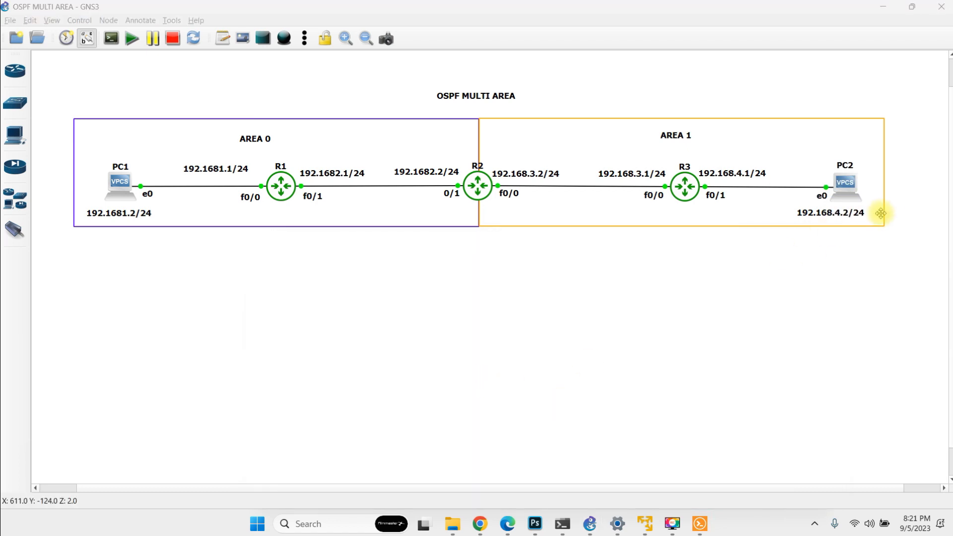
left_click(700, 523)
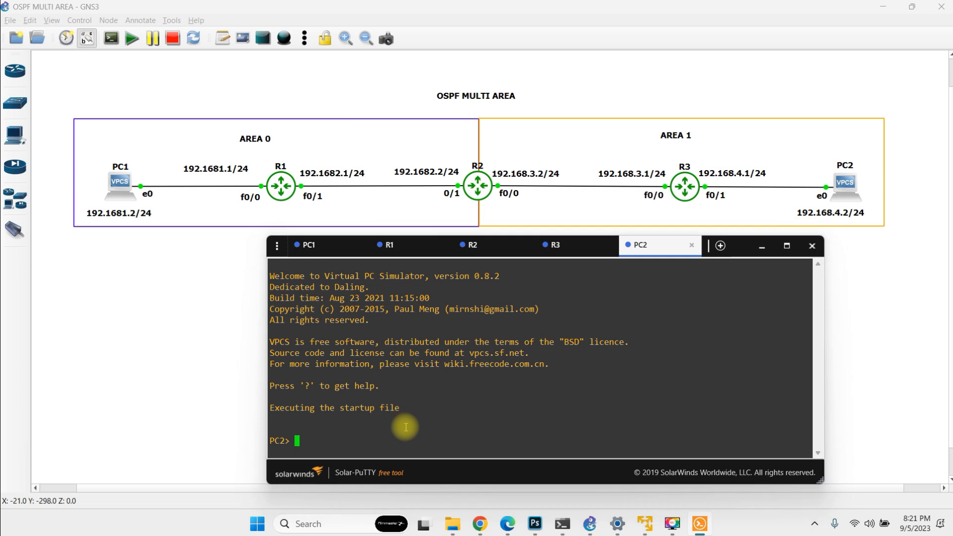
Assign PC2 the address 192.168.4.2 /24 with gateway 192.168.4.1 and save its configuration
type("ip ")
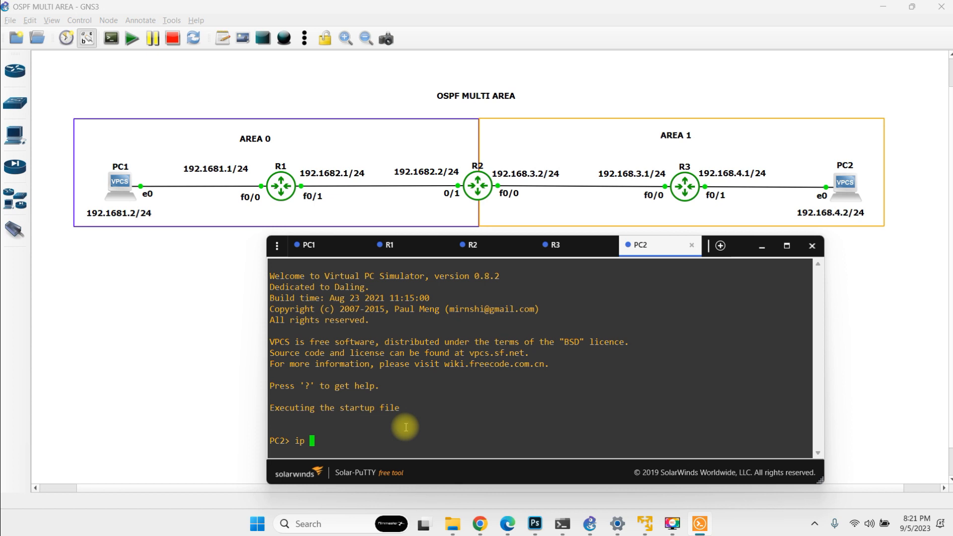
type("192.168.4.2 /24 192.168.4.1")
key("Return")
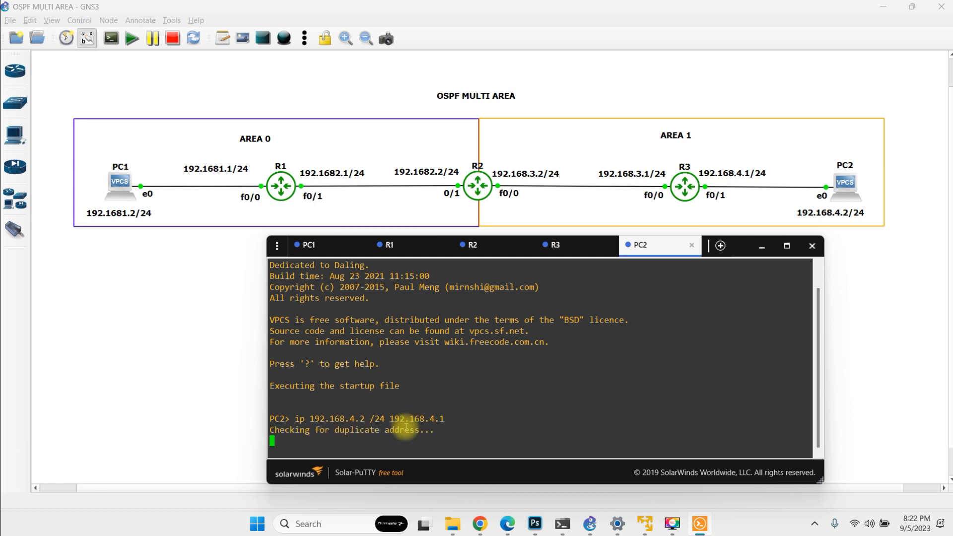
type("save")
key("Return")
Check PC2's address and gateway with show ip
type("show ip")
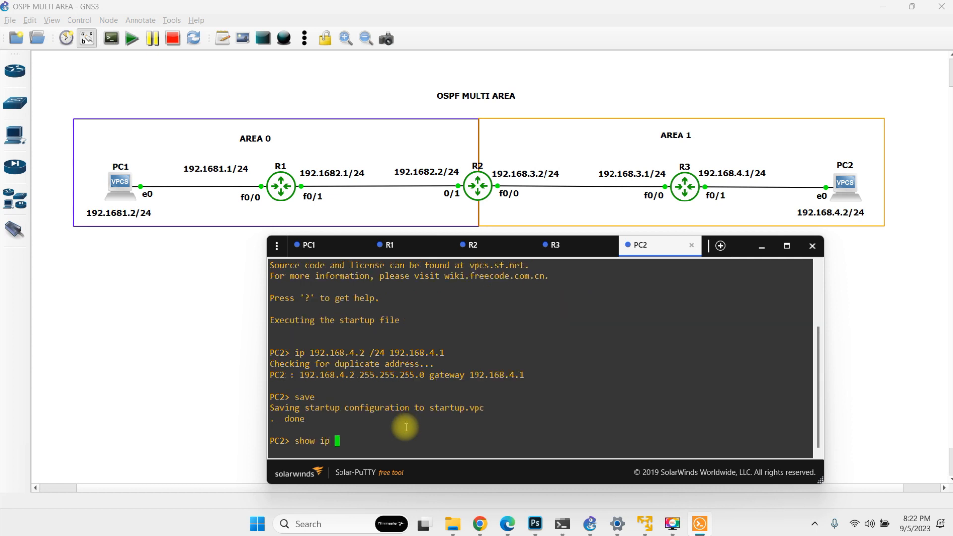
key("Return")
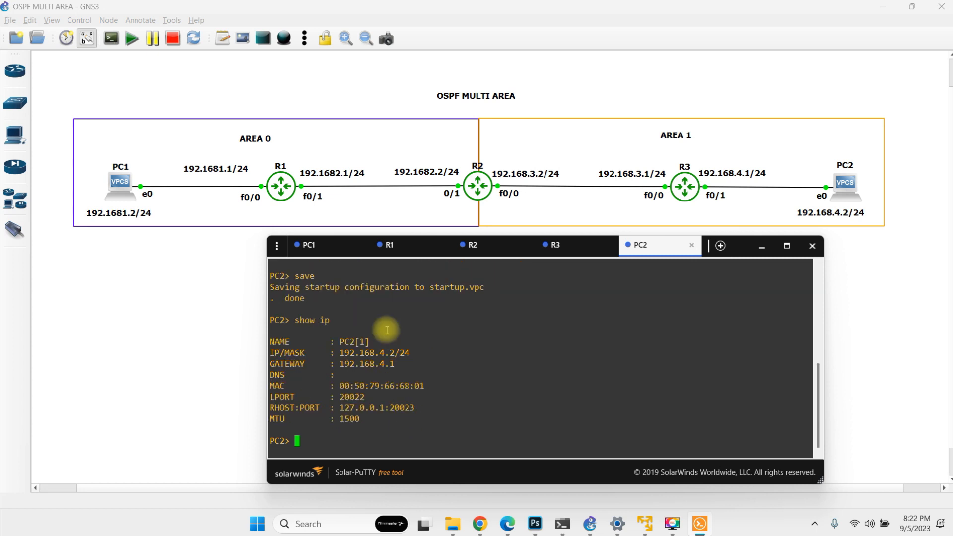
left_click_drag(304, 363, 442, 374)
left_click(441, 374)
left_click_drag(280, 374, 471, 373)
left_click(460, 378)
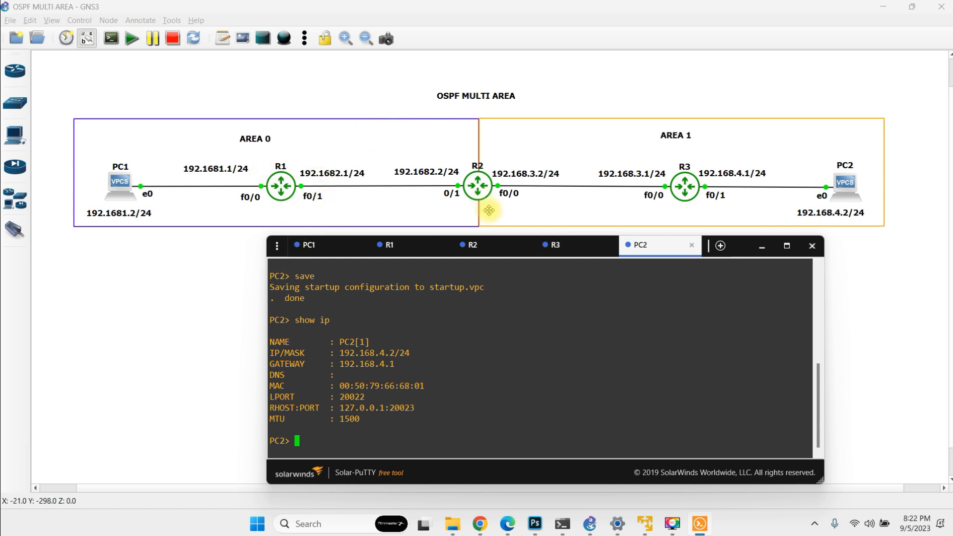
Switch to R1's console and return to global configuration mode with exit
left_click(281, 188)
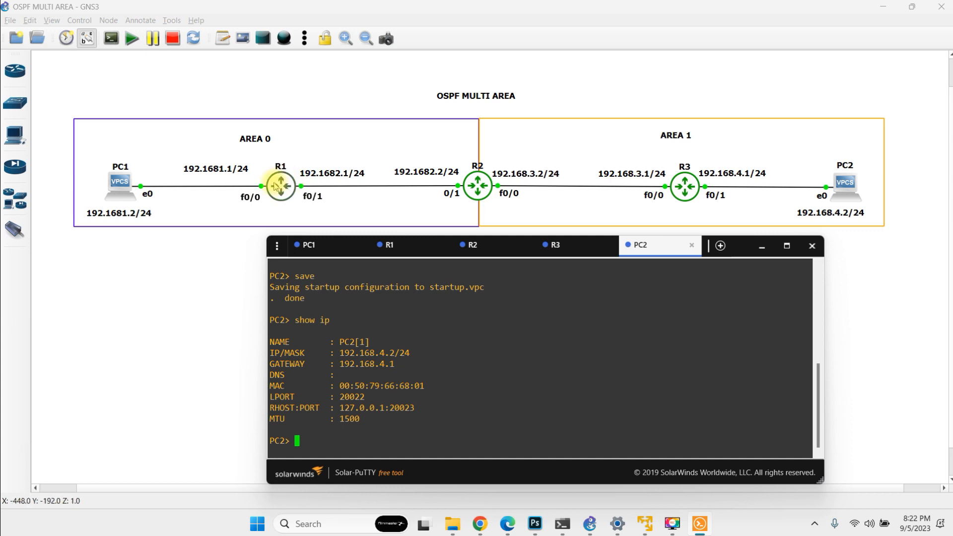
left_click(409, 246)
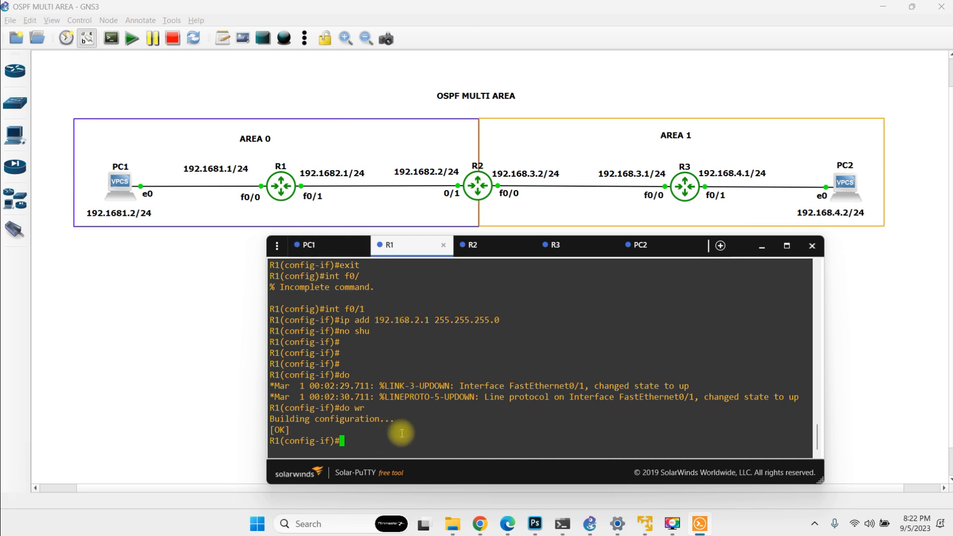
key("Return")
key("Return")
type("exit")
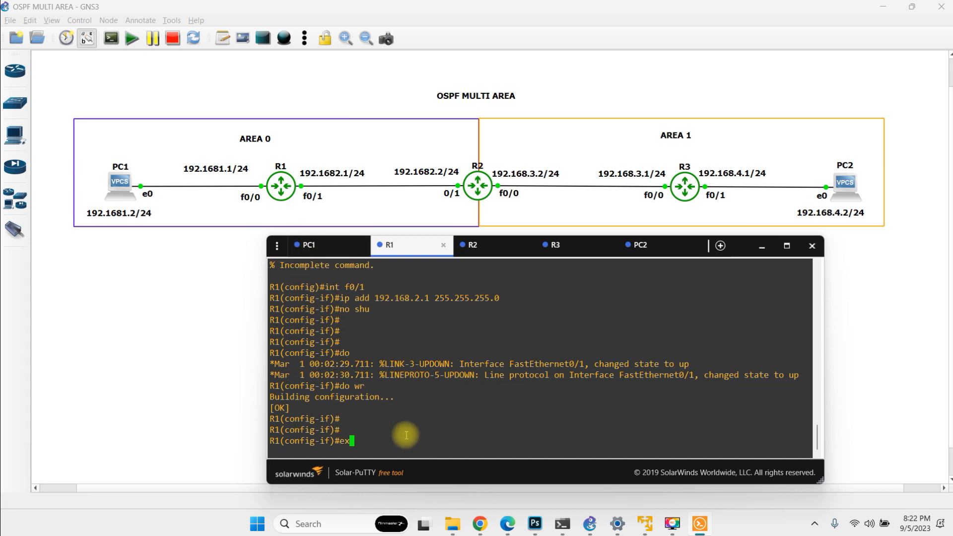
key("Return")
Start OSPF process 100 on R1 with router ospf 100
type("router ")
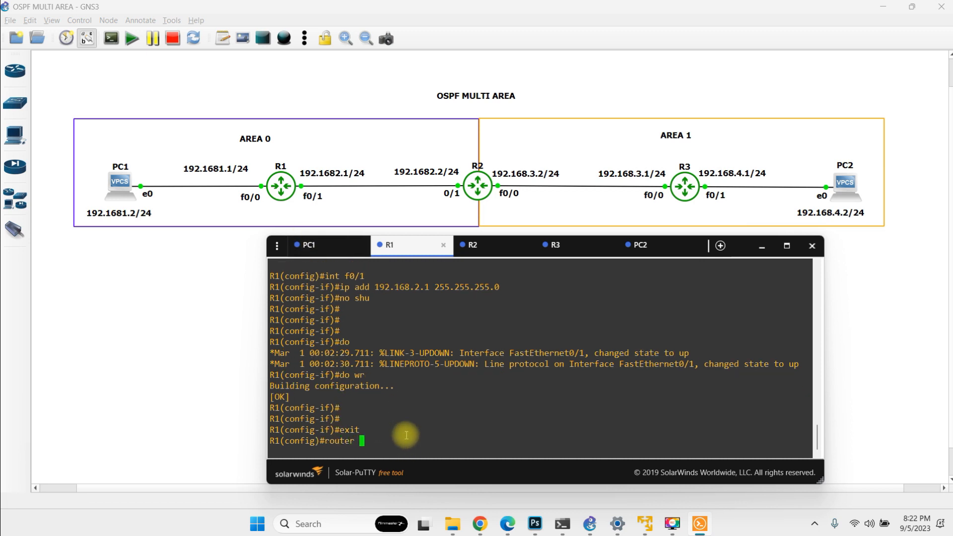
type("osfp 100")
key("Return")
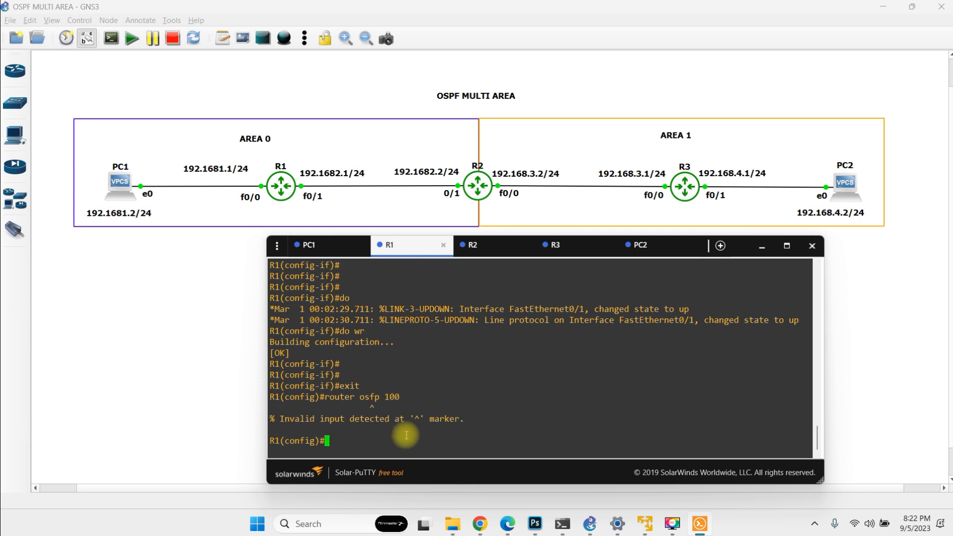
key("Up")
key("BackSpace")
key("BackSpace")
key("BackSpace")
key("BackSpace")
key("BackSpace")
key("BackSpace")
type("pf 100")
key("Return")
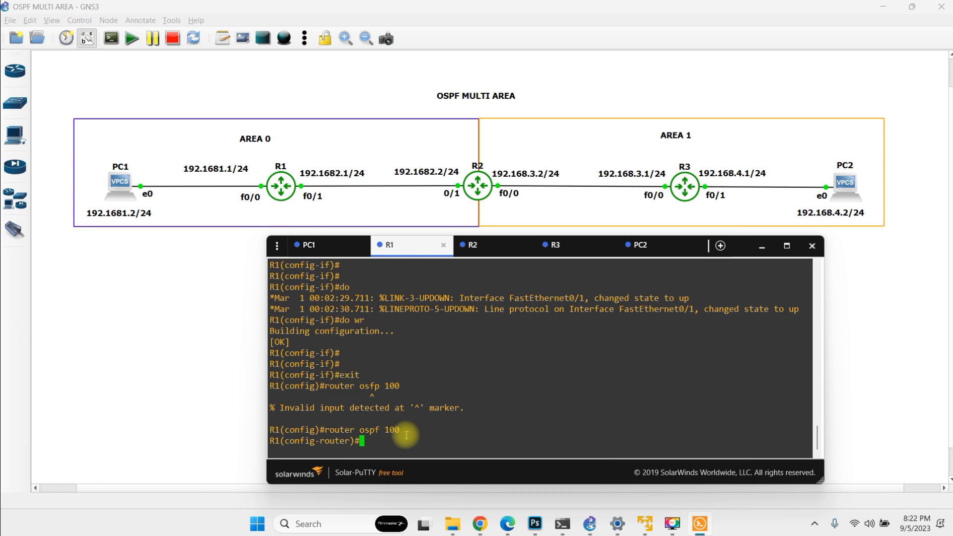
Look up the allowed OSPF process IDs on R1 with router ospf ? from global configuration mode
key("BackSpace")
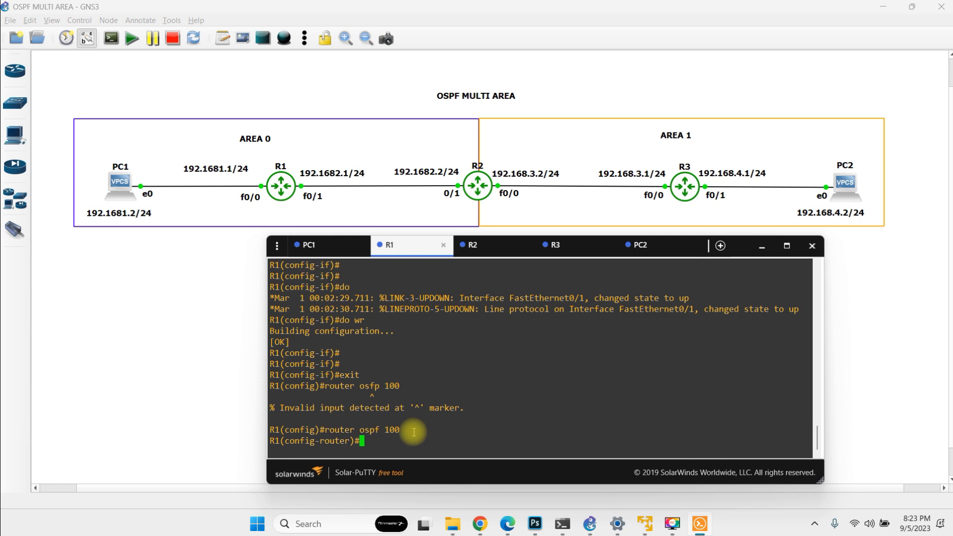
key("Up")
key("BackSpace")
key("BackSpace")
key("BackSpace")
key("BackSpace")
type("?")
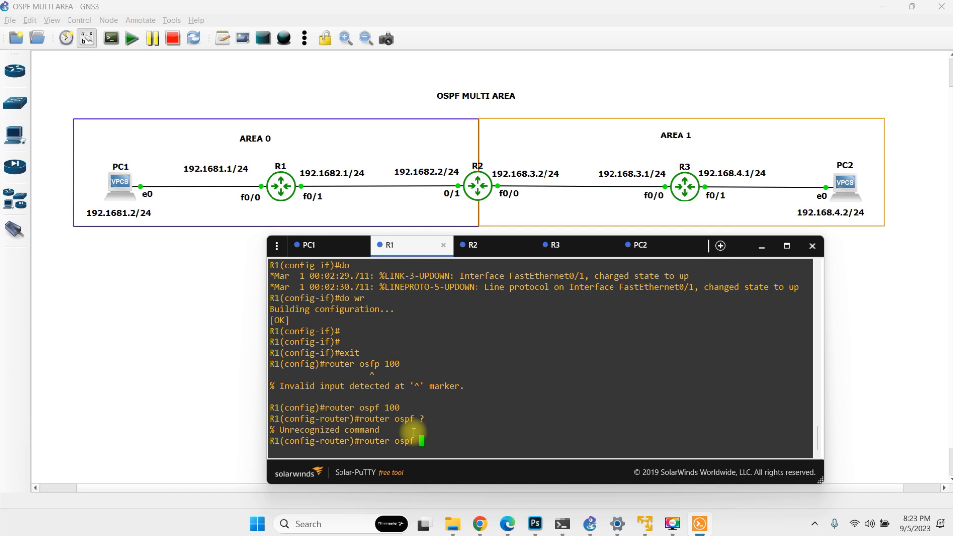
key("Up")
key("Up")
key("Return")
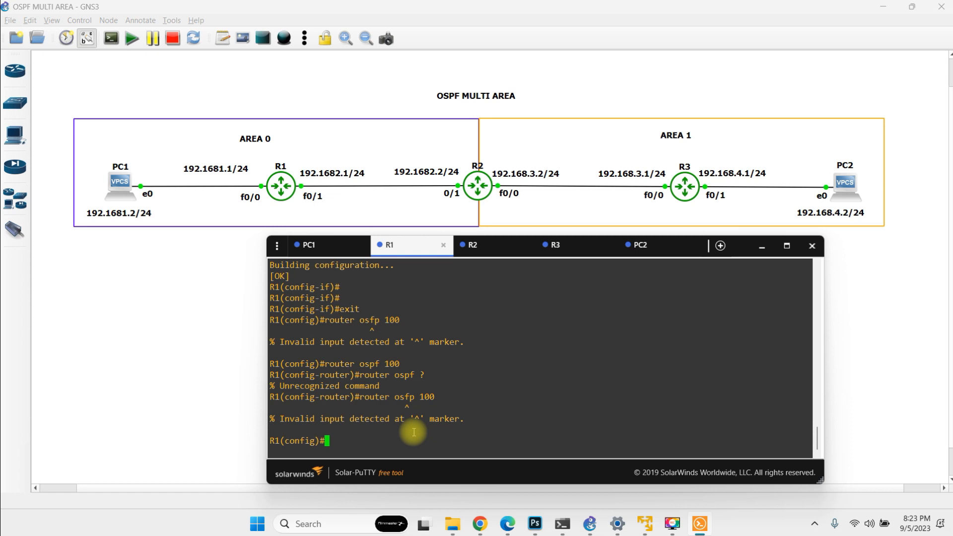
type("router ospf ?")
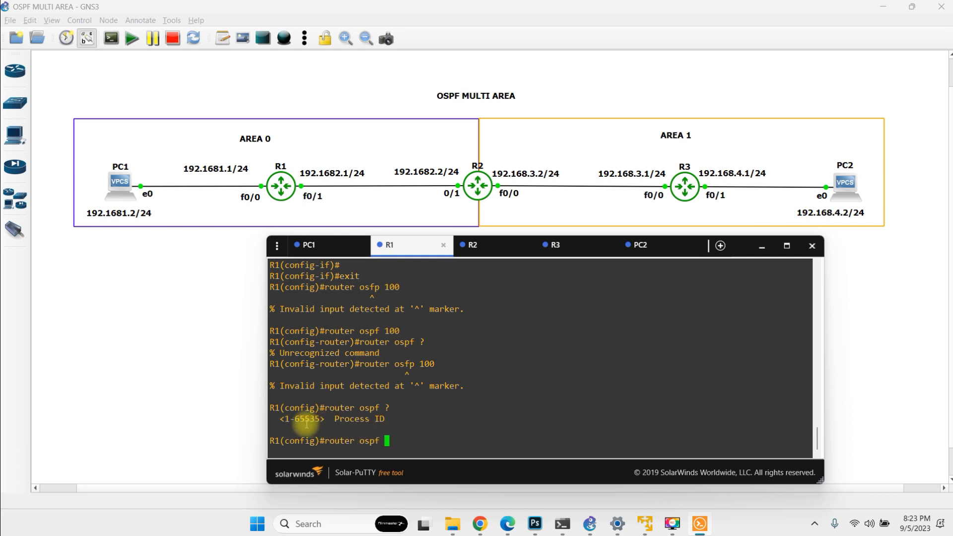
Enter OSPF process 100 on R1 and set its router ID with router-id 1.1.1.1
type("100")
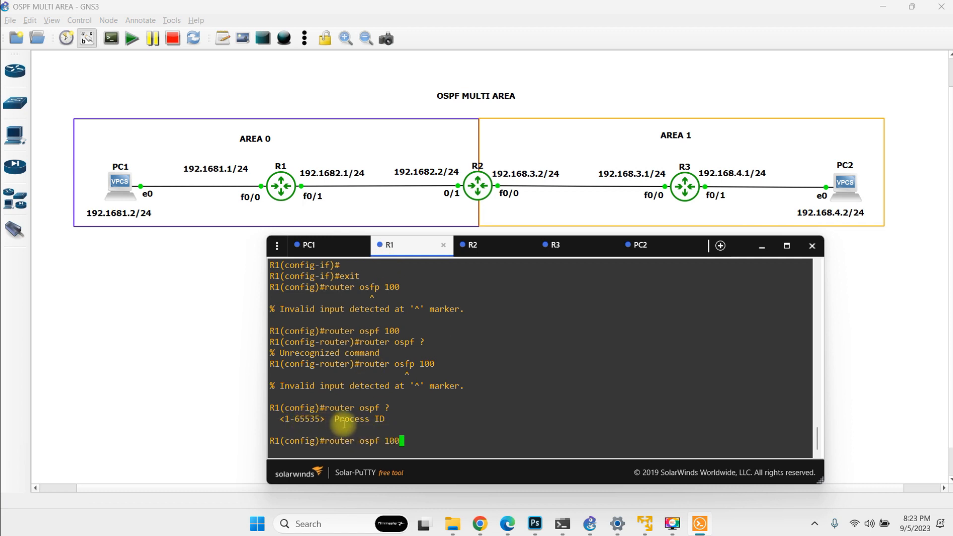
key("Return")
type("router")
key("BackSpace")
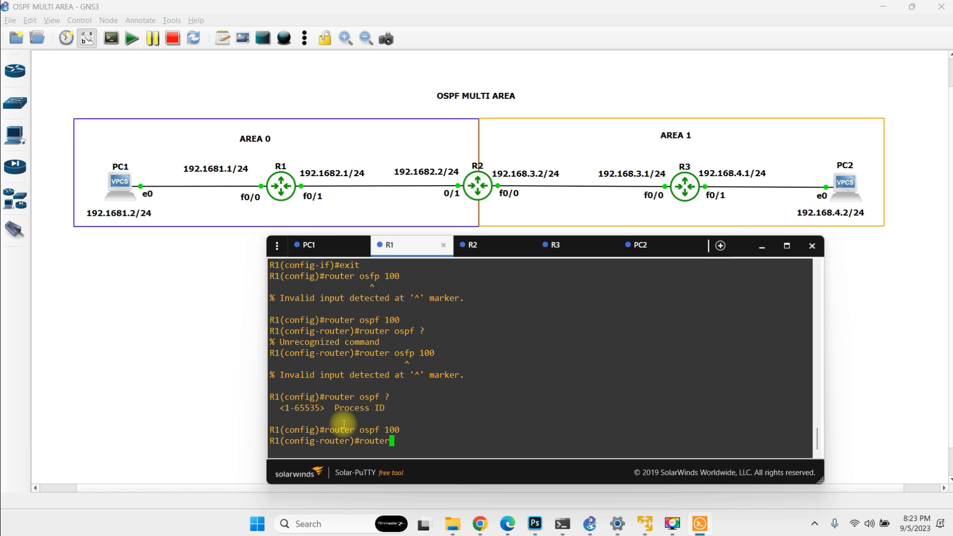
type("-id 1.1.1.1")
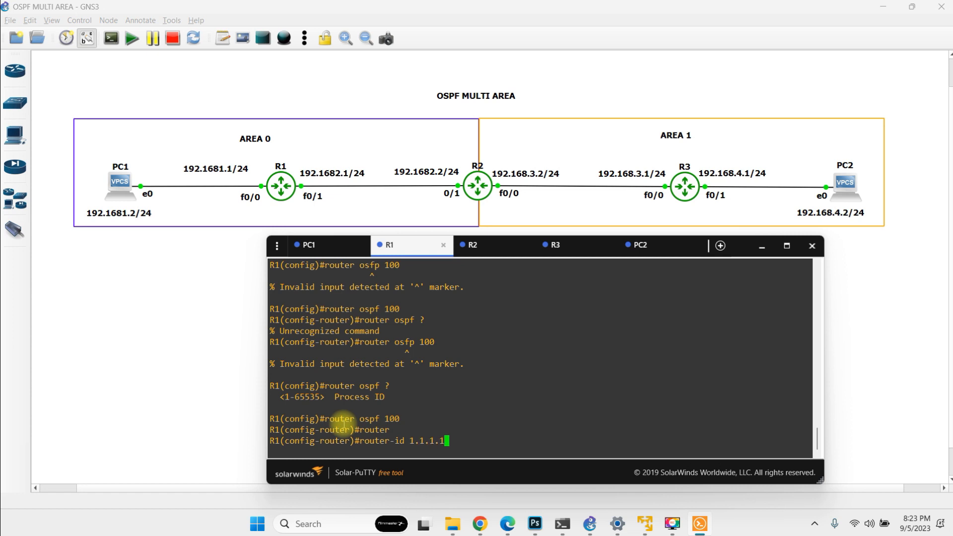
key("Return")
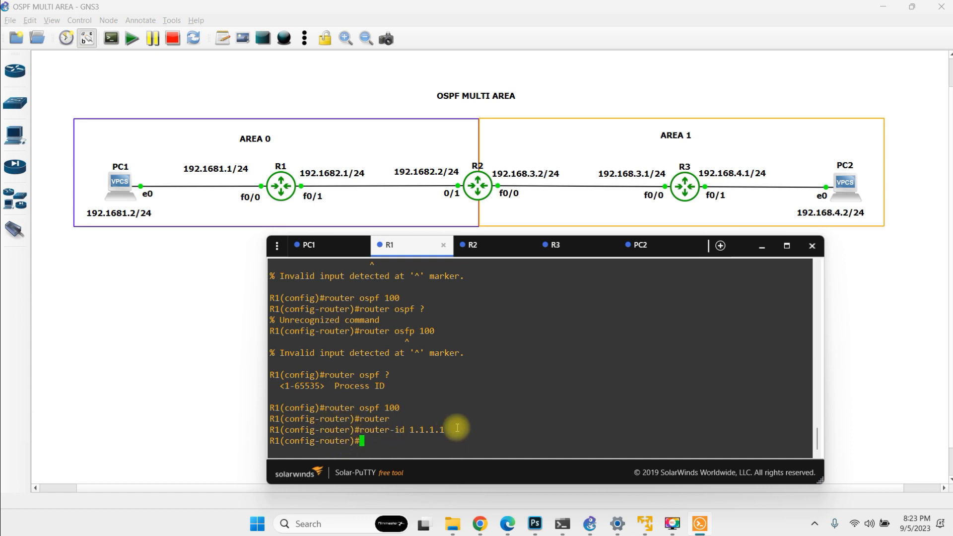
left_click_drag(453, 428, 307, 424)
left_click_drag(403, 429, 319, 430)
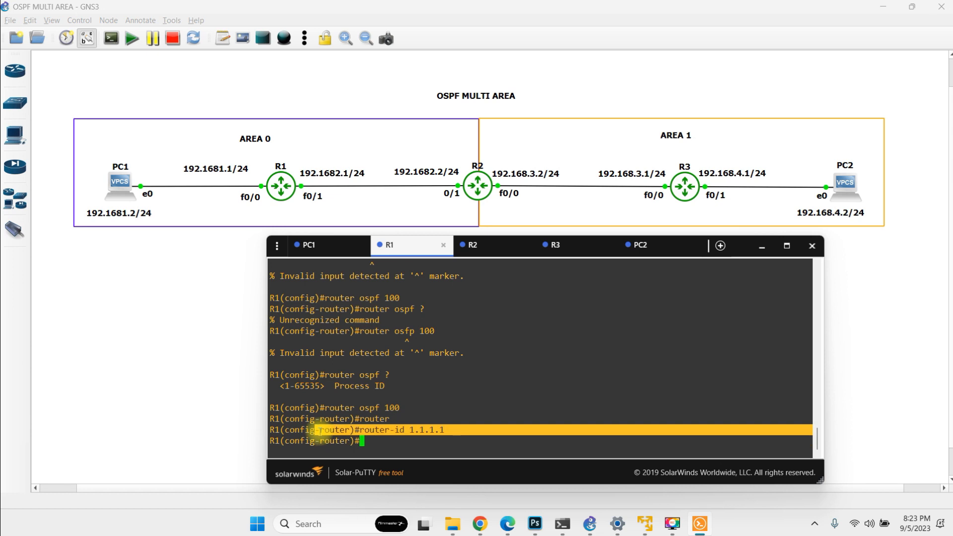
left_click_drag(463, 431, 285, 431)
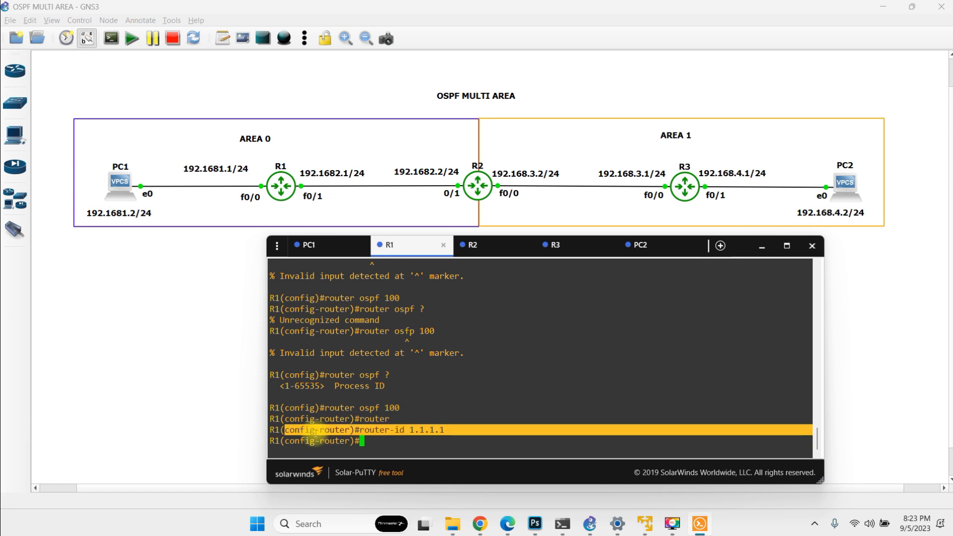
Advertise R1's PC1-side network in OSPF with network 192.168.1.0 0.0.0.255 area 0
left_click_drag(458, 432, 354, 431)
left_click(413, 431)
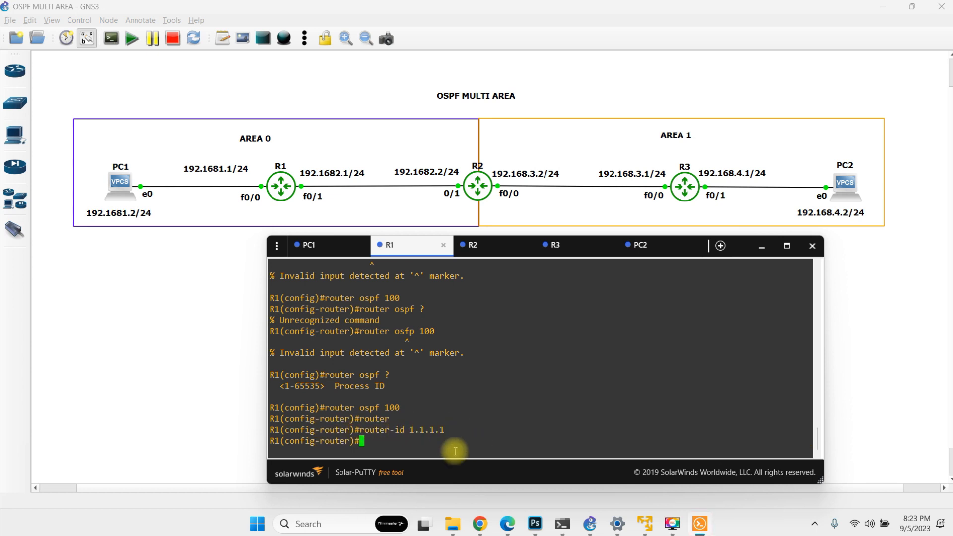
type("network ")
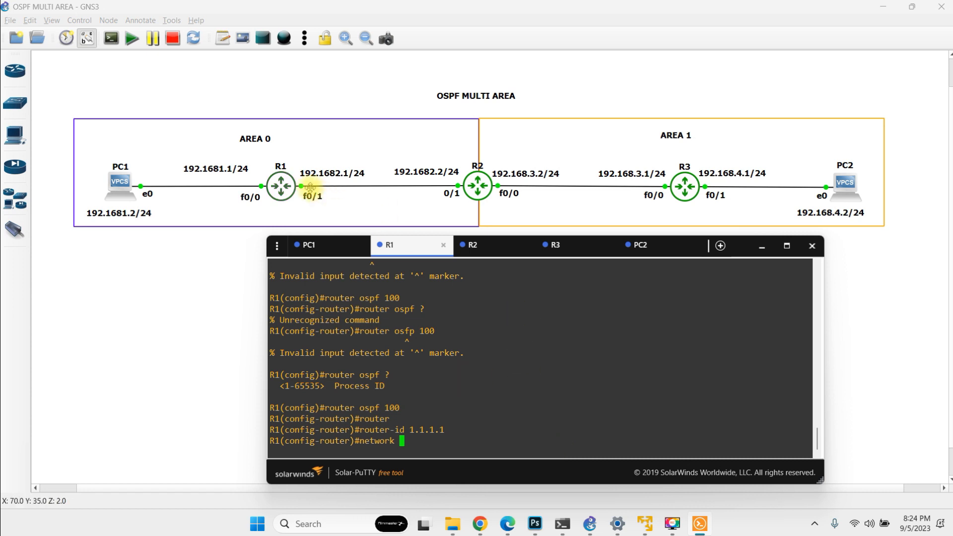
type("19")
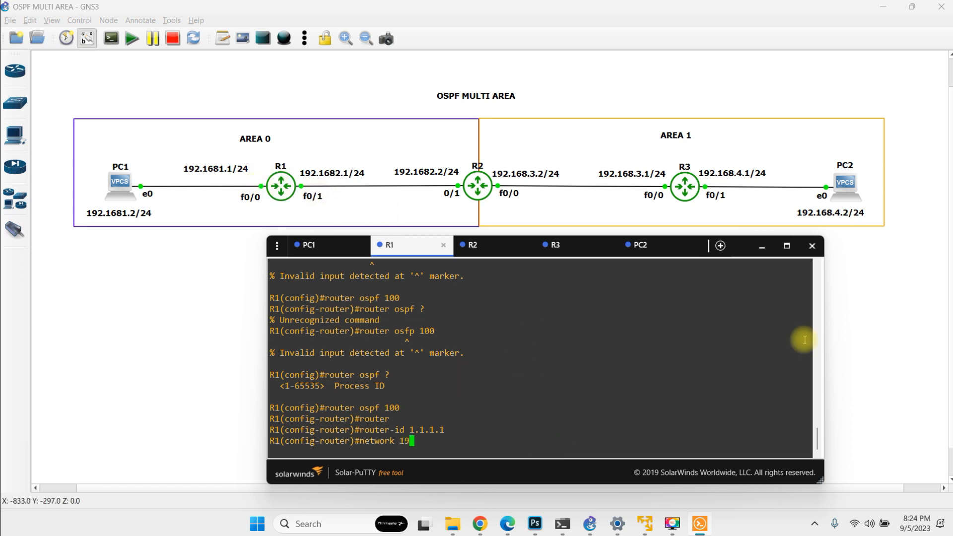
type("2.168.")
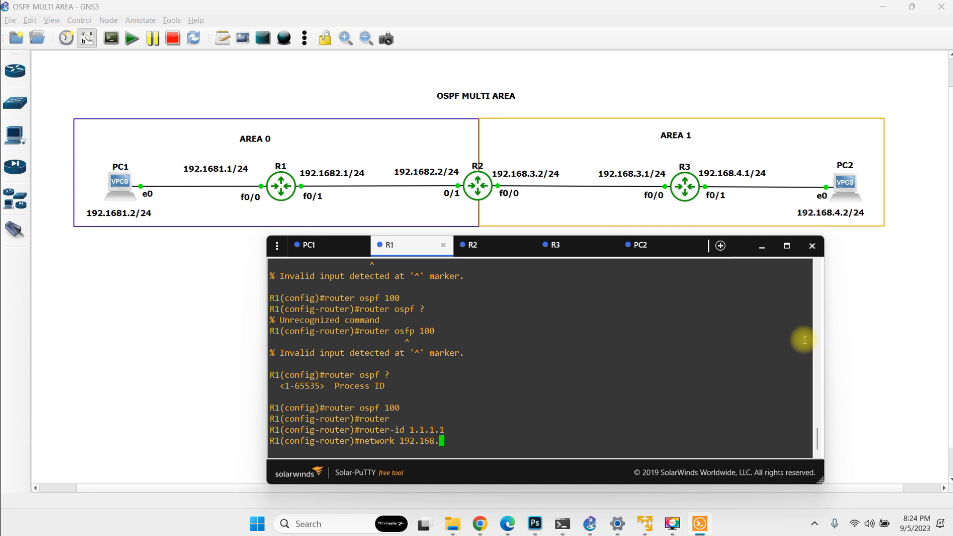
type("1.0")
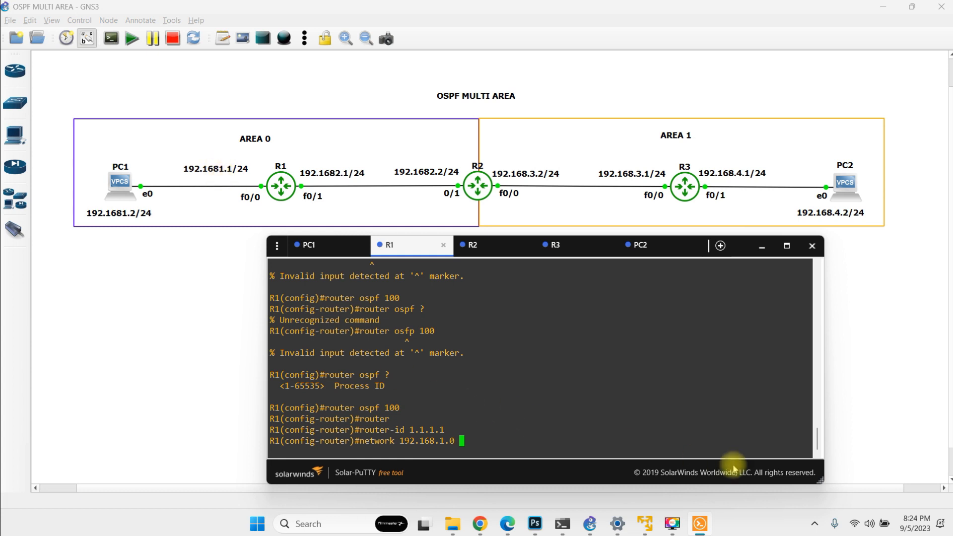
type("0.0.0.255 area 0")
key("Return")
Advertise R1's link to R2 with network 192.168.2.0 0.0.0.255 area 0 and save the configuration with do wr
key("Up")
key("Left")
key("Left")
key("Left")
key("Left")
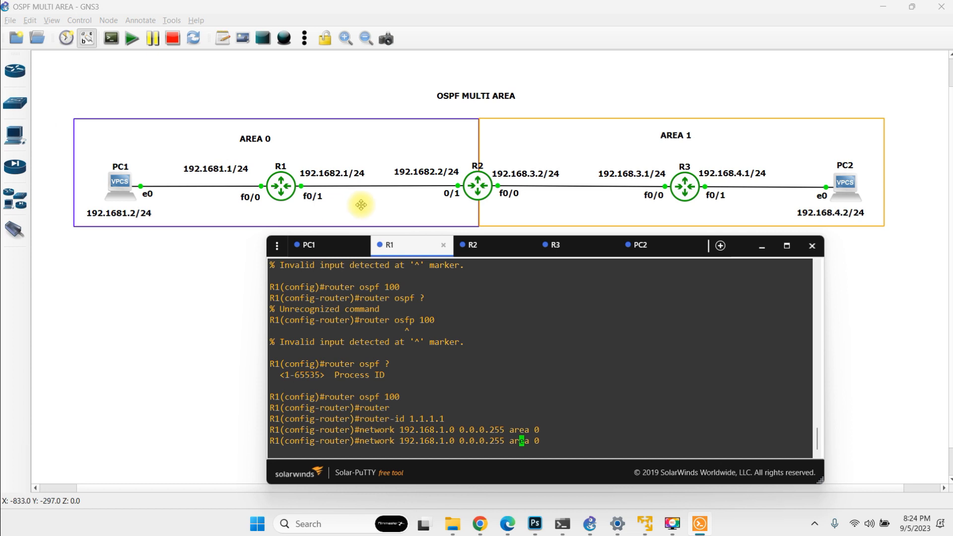
key("Left")
key("Left")
key("Left")
key("Left")
key("Left")
key("Left")
key("Left")
key("Left")
key("Left")
key("Left")
key("Left")
key("Left")
key("Left")
key("Left")
key("Left")
key("Left")
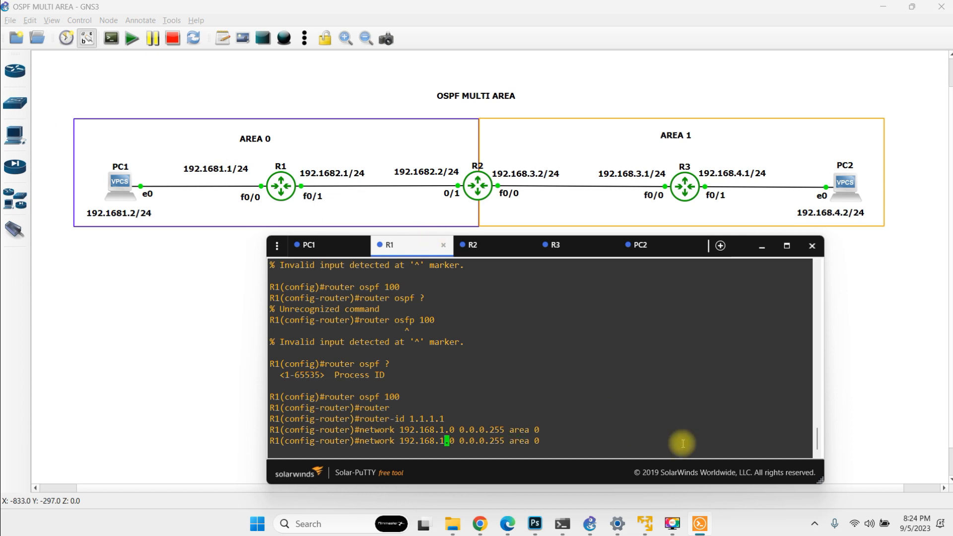
key("Right")
key("BackSpace")
type("2")
key("Return")
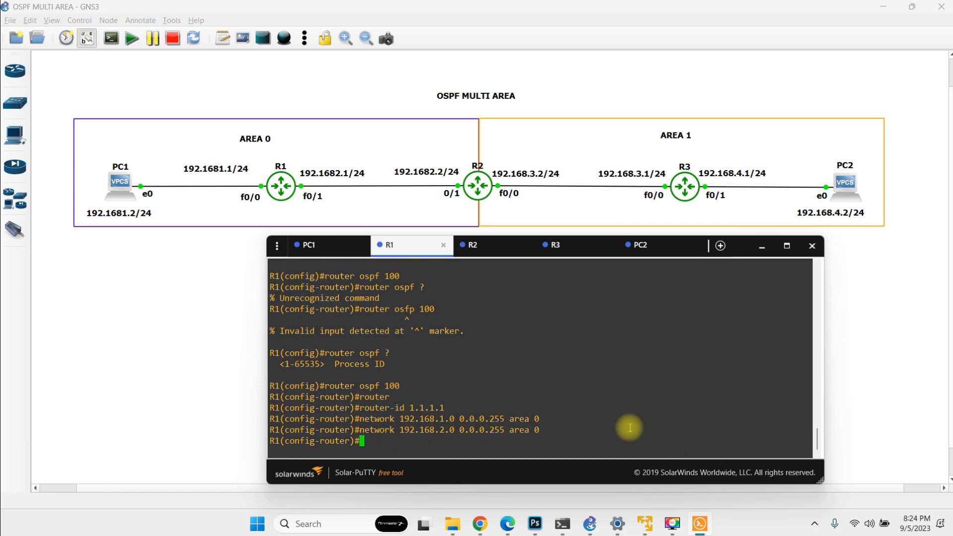
type("do wr")
key("Return")
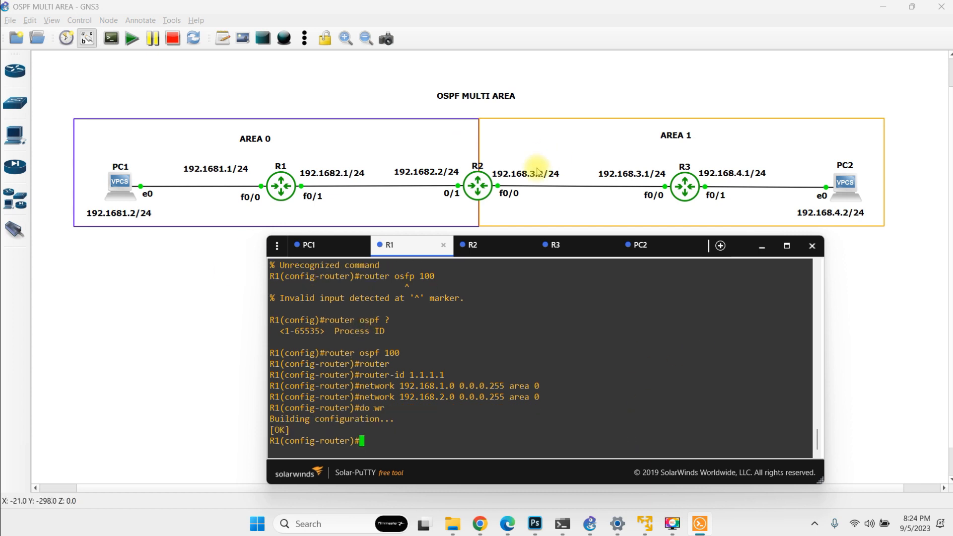
Switch to R2's console, return to global configuration mode with exit and start OSPF with router ospf 200
left_click(481, 251)
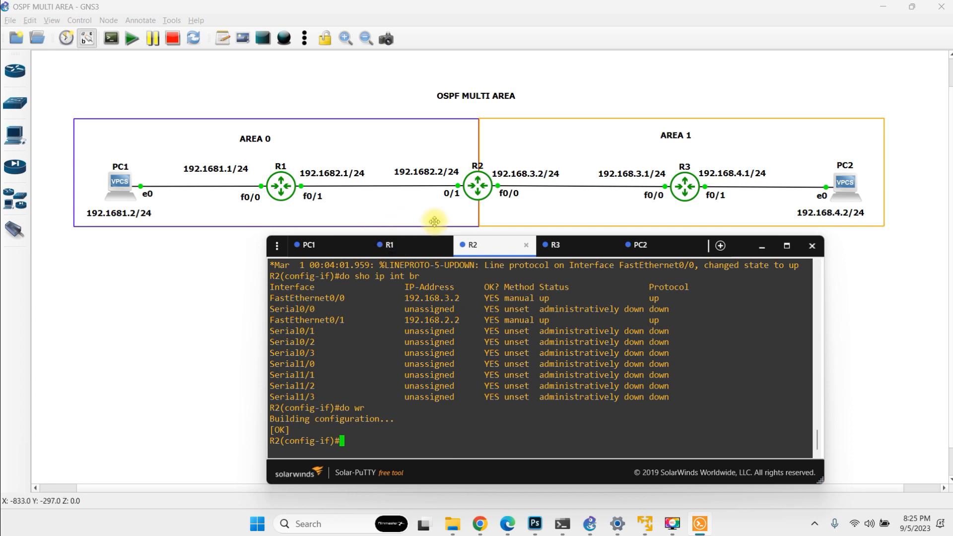
key("Return")
key("Return")
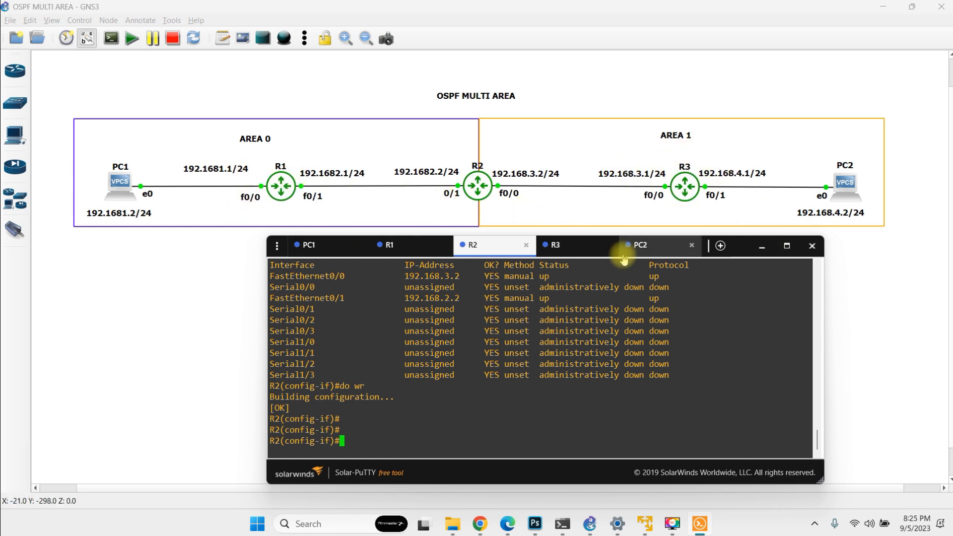
key("Return")
type("eixt")
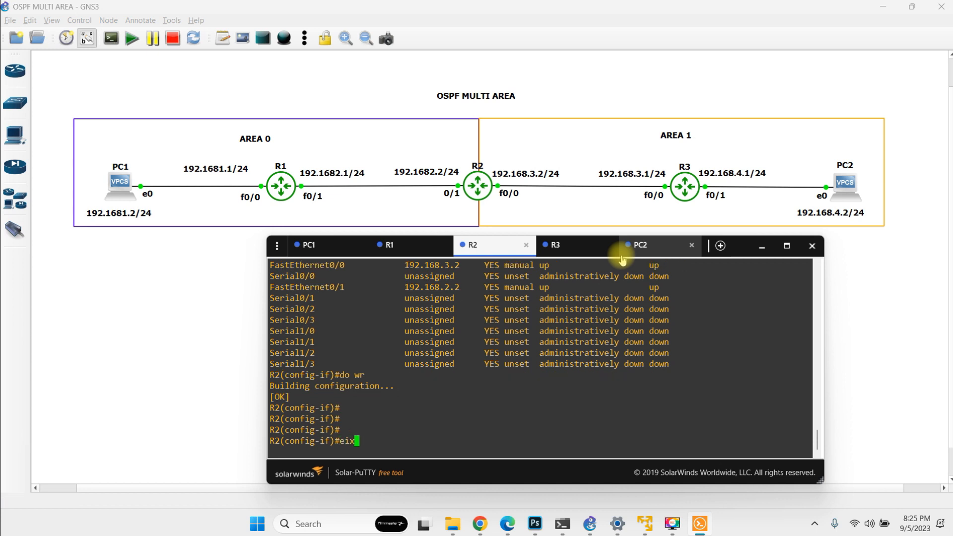
key("Return")
type("exit")
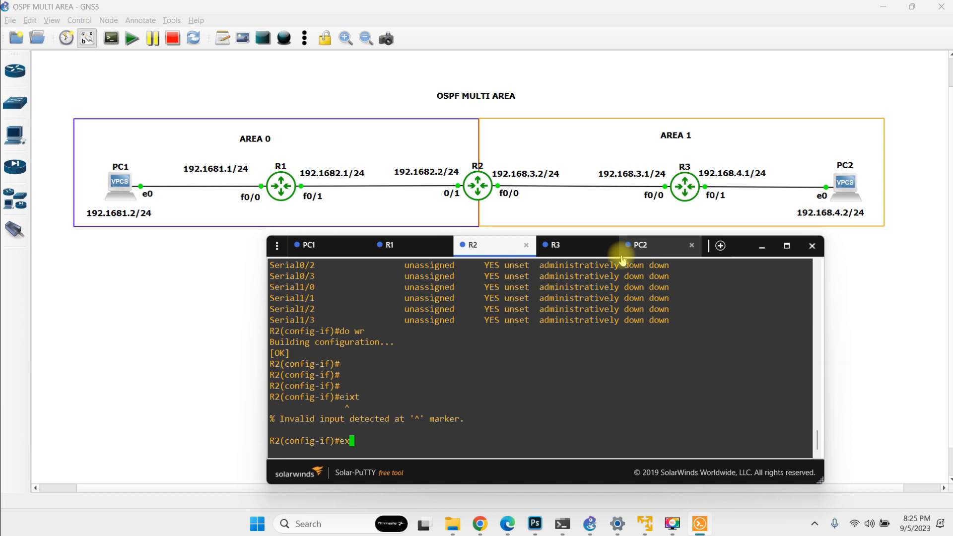
key("Return")
type("router osp")
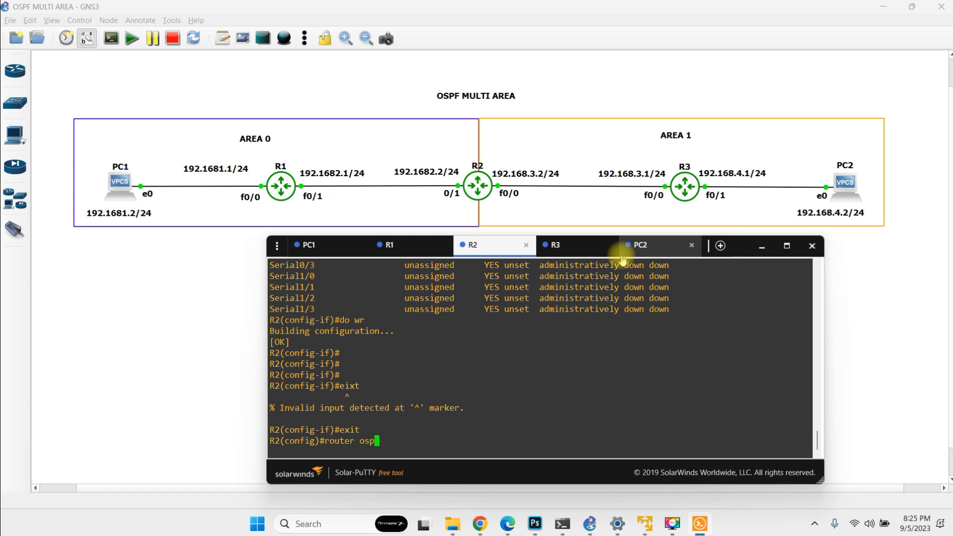
type("f 200")
key("Return")
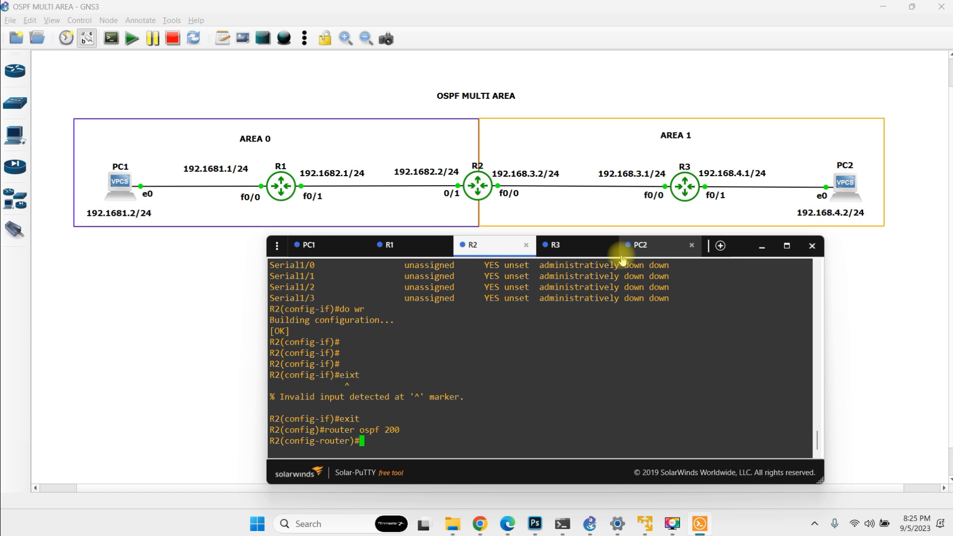
Set R2's OSPF router ID with router-id 2.2.2.2
type("rou")
key("Tab")
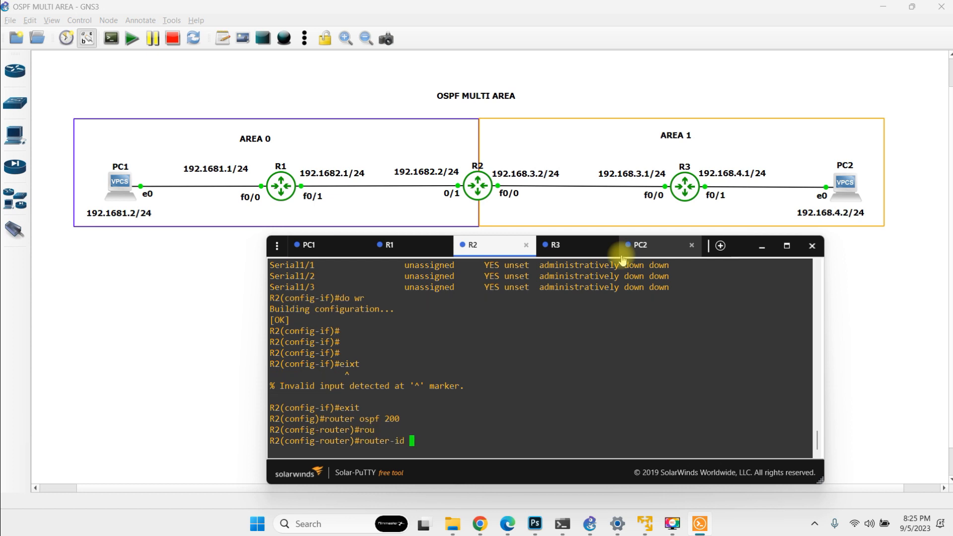
type("2.2.2.2")
key("Return")
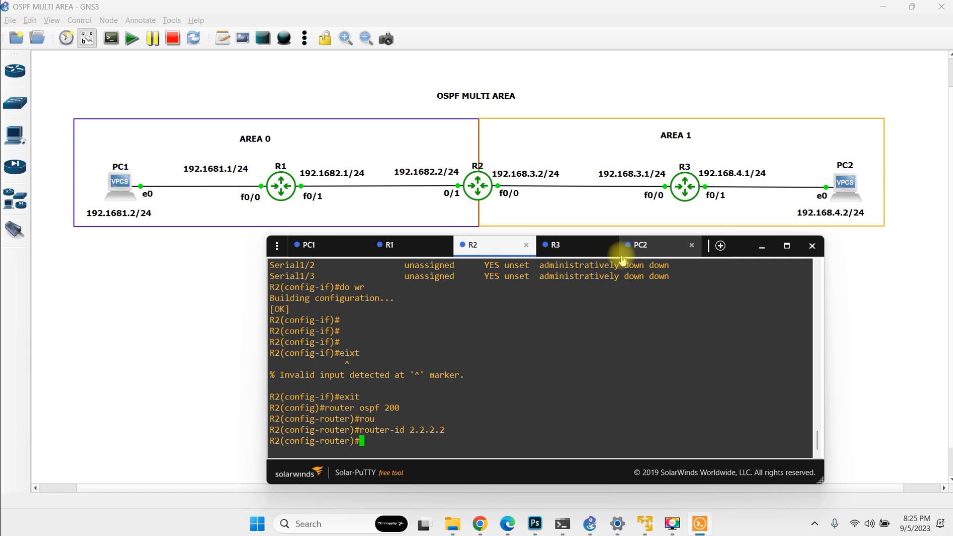
Advertise R2's link to R1 in OSPF with network 192.168.2.0 0.0.0.255 area 0
type("netowrk")
key("BackSpace")
key("BackSpace")
key("BackSpace")
key("BackSpace")
key("Tab")
key("BackSpace")
key("Tab")
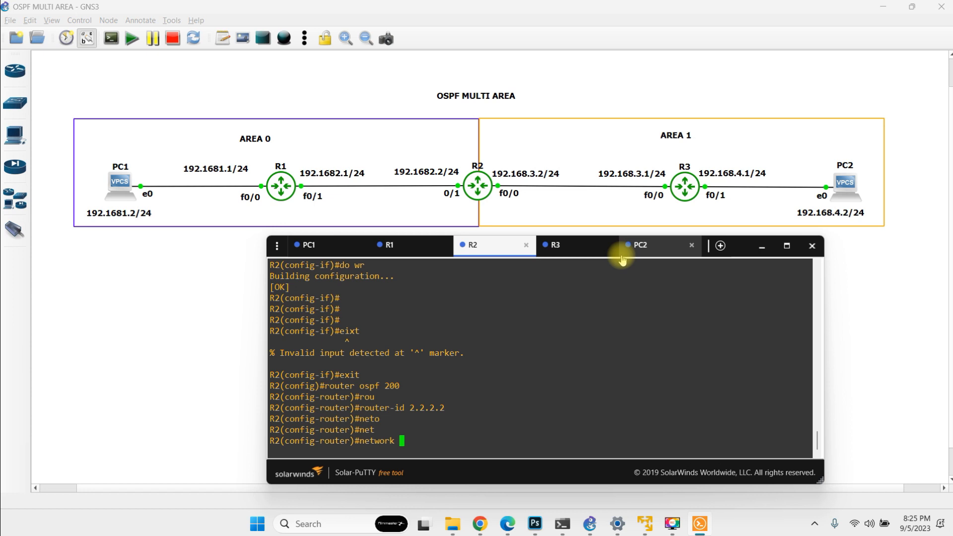
type("192.168.2.0 0.0.0.255")
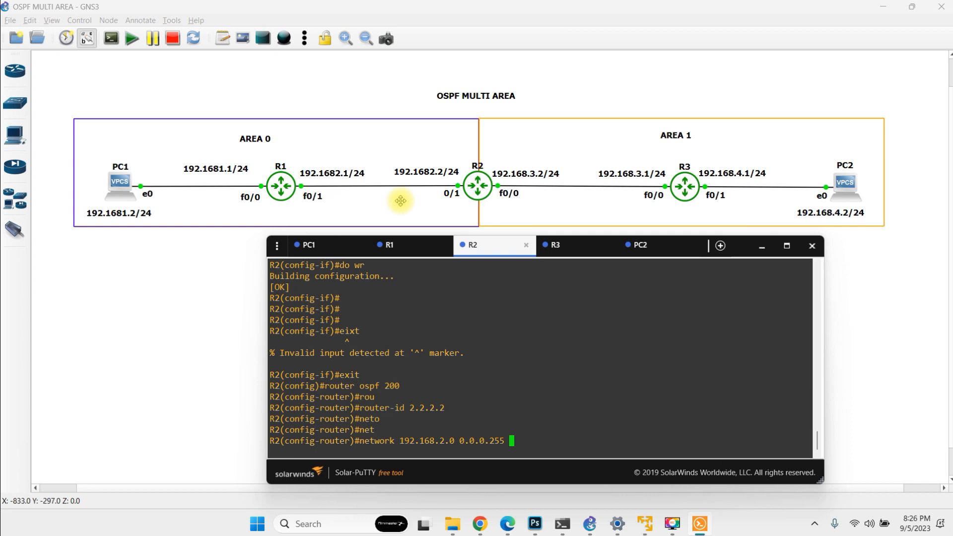
type("area 0")
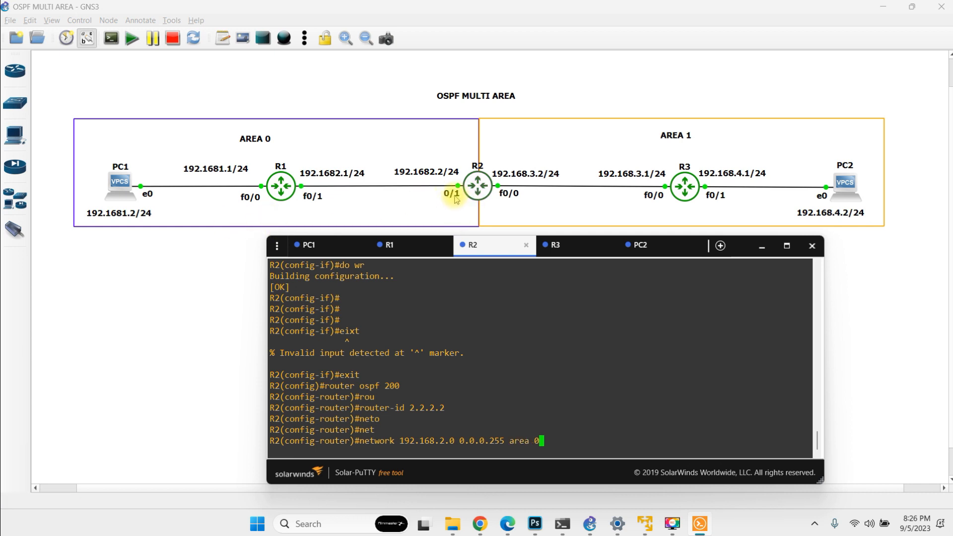
key("Return")
Advertise R2's link to R3 by reusing the previous command as network 192.168.3.0 0.0.0.255 area 1
key("Up")
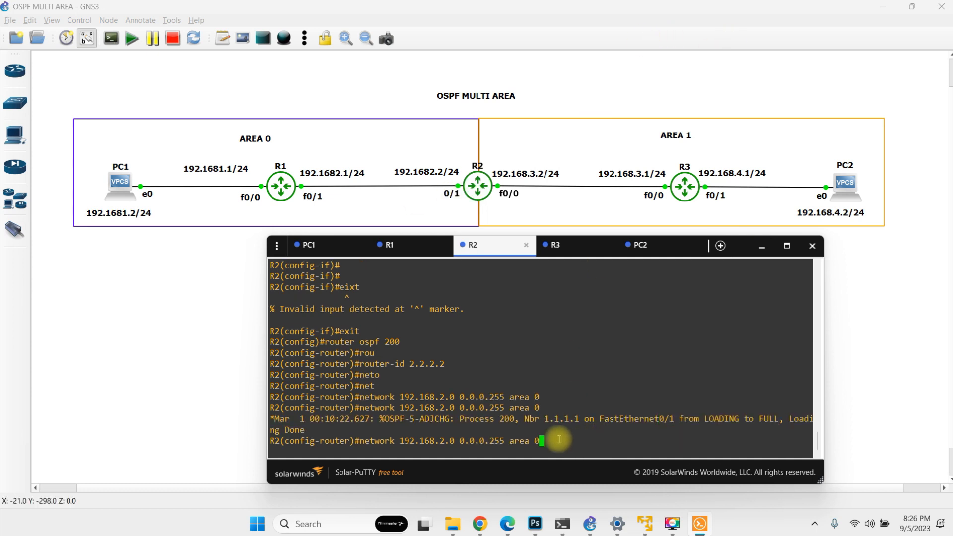
left_click_drag(376, 419, 702, 420)
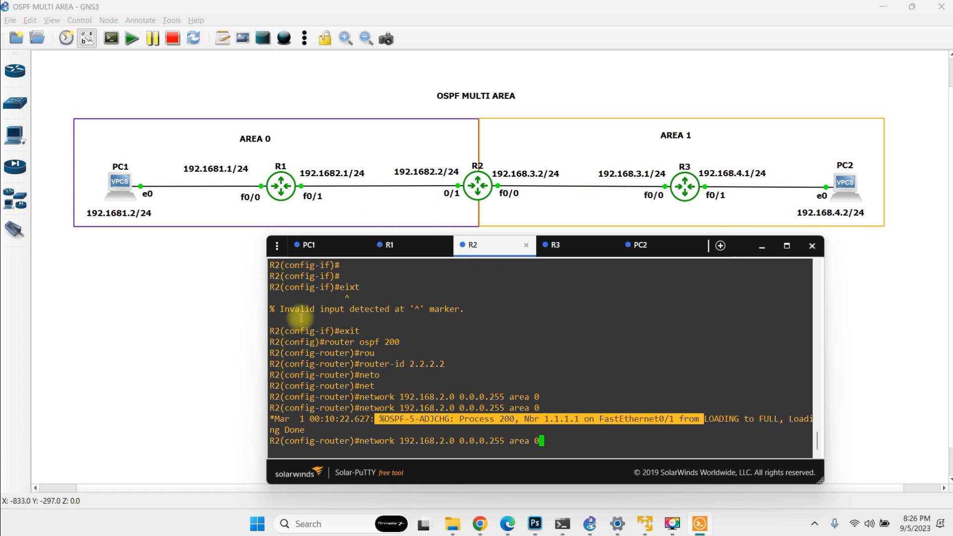
left_click(554, 442)
key("BackSpace")
type("1")
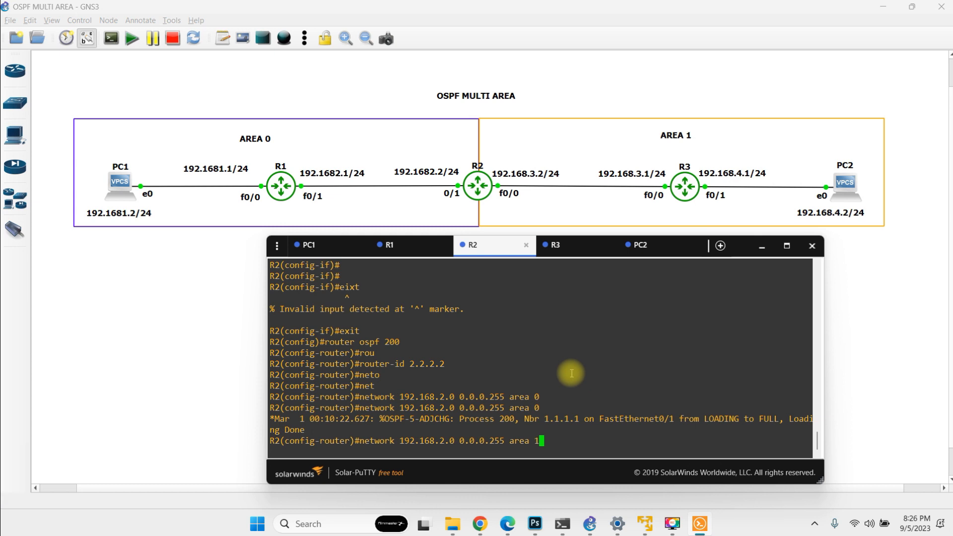
key("Left")
key("Left")
key("Left")
key("Left")
key("Left")
key("Left")
key("Left")
key("Left")
key("Left")
key("Left")
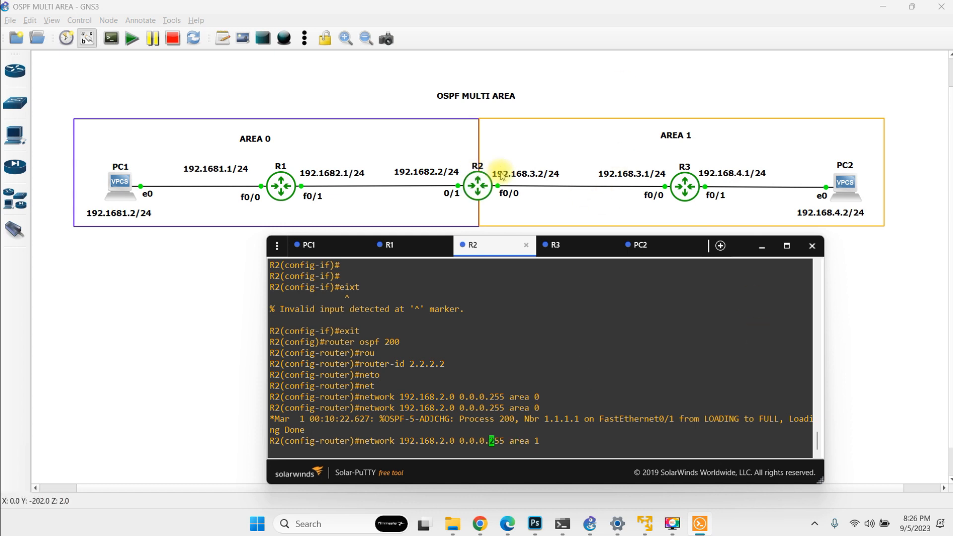
key("Left")
key("Left")
key("Left")
key("Left")
key("Left")
key("Left")
key("Left")
key("Left")
key("Left")
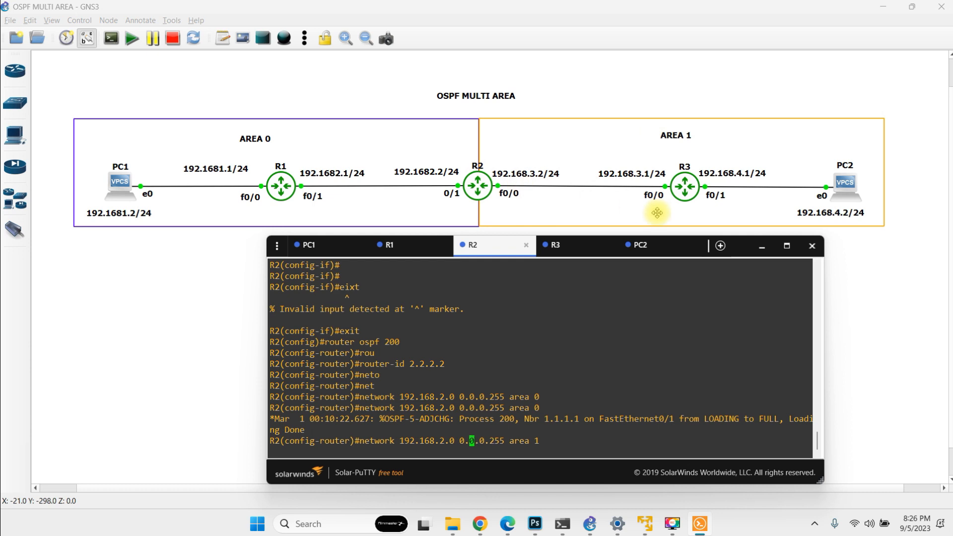
key("BackSpace")
type("3")
key("Return")
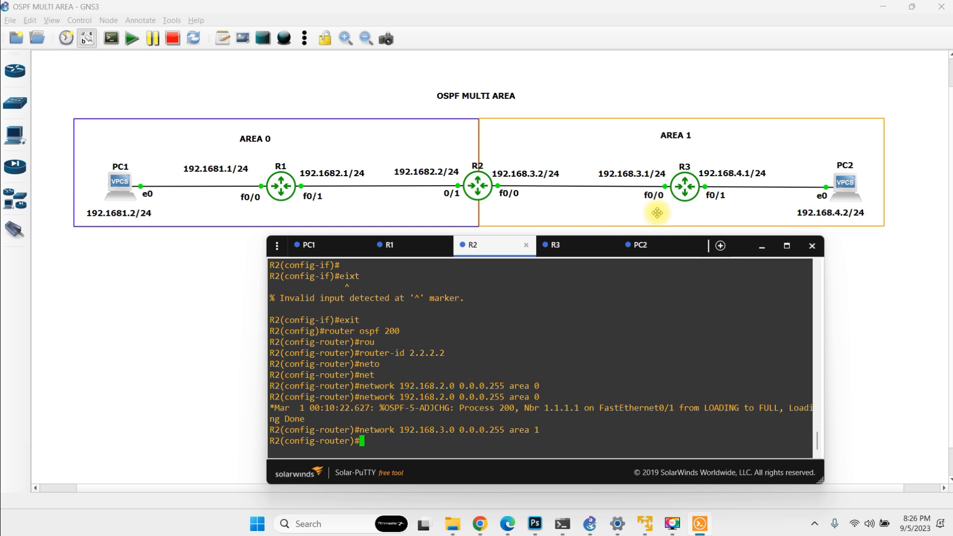
Save R2's configuration with do wr
type("dowr4")
key("BackSpace")
key("BackSpace")
key("BackSpace")
type("wr")
key("Return")
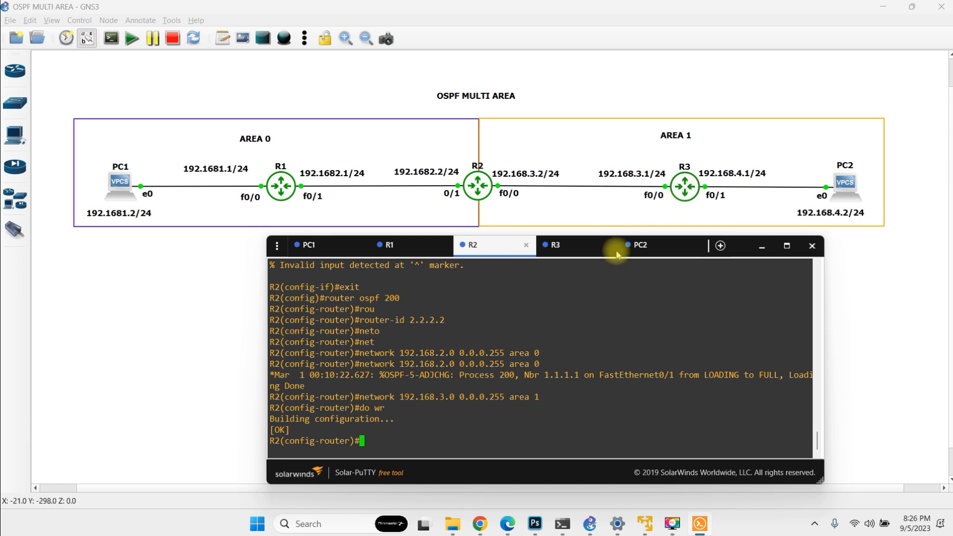
Switch to R3's console, return to global configuration mode with exit and start OSPF with router ospf 300
left_click(568, 251)
key("Return")
key("Return")
key("Return")
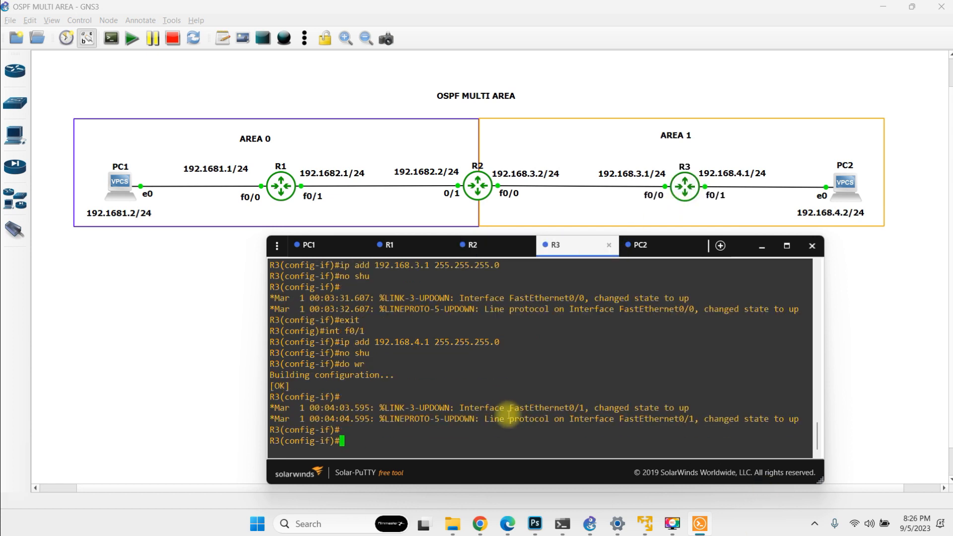
type("exit")
key("Return")
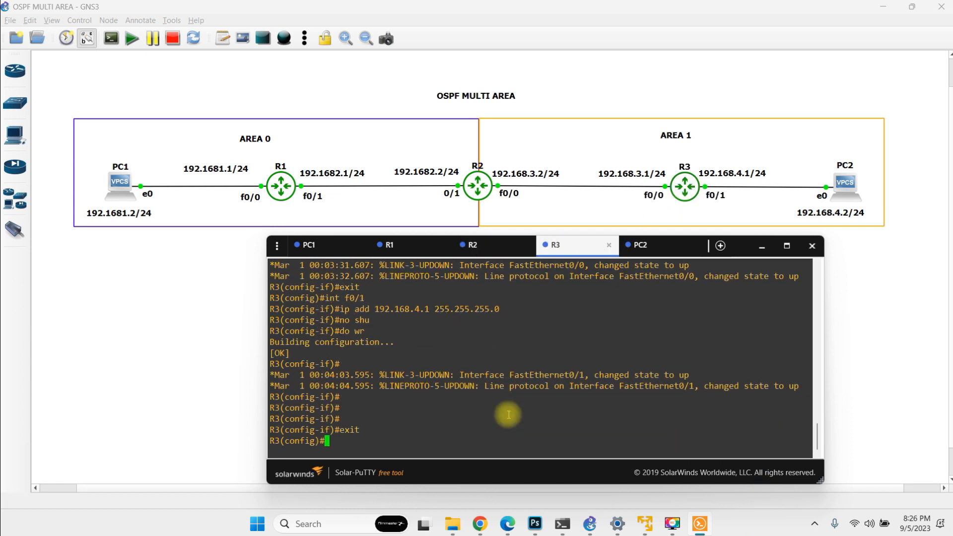
type("router ospf 300")
key("Return")
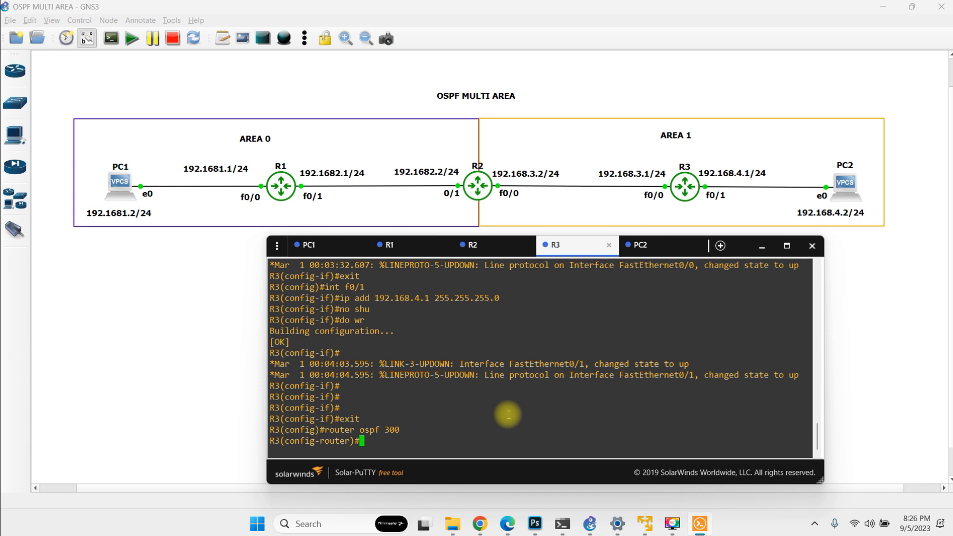
Set R3's OSPF router ID with router-id 3.3.3.3
type("rout")
key("Tab")
type(".3")
key("BackSpace")
key("BackSpace")
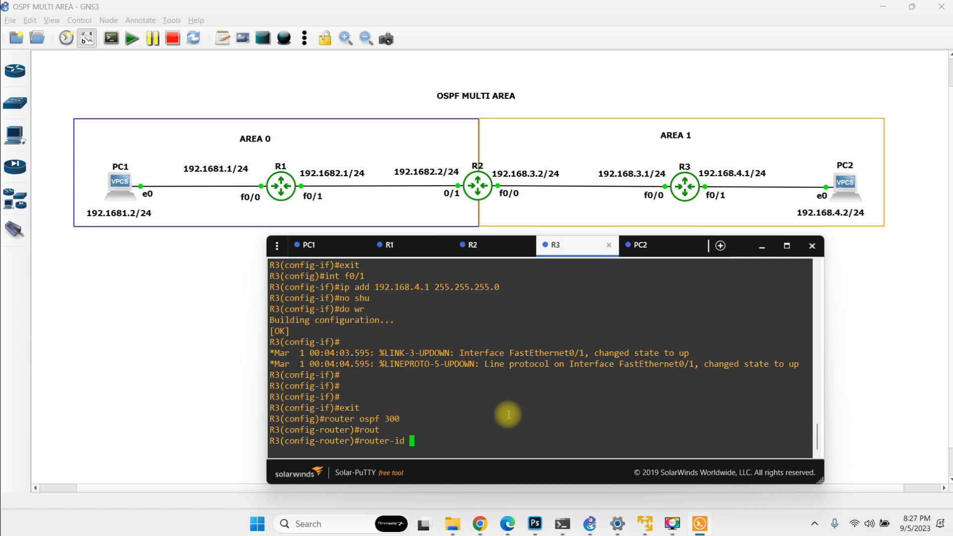
type("3.3.")
type("3.3")
key("Return")
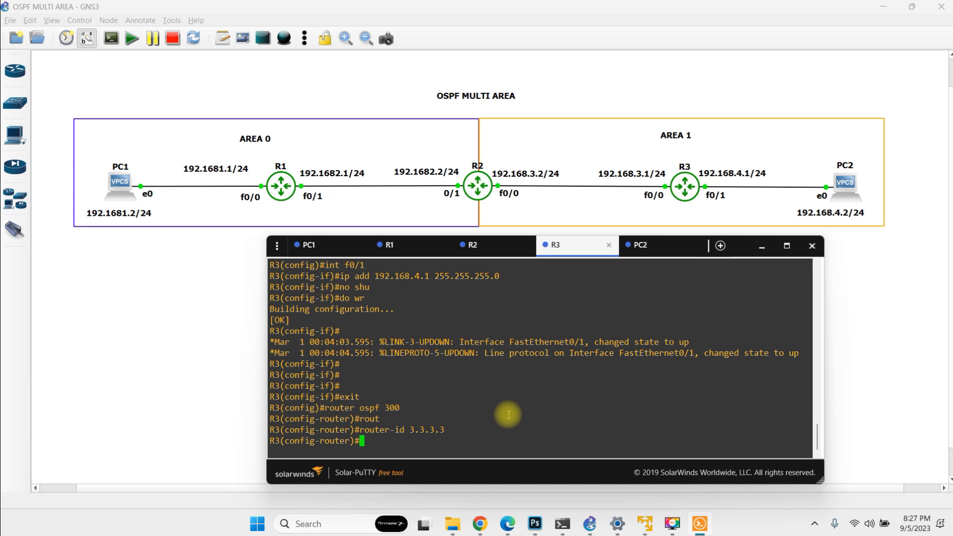
Advertise R3's link to R2 in OSPF with network 192.168.3.0 0.0.0.255 area 1
type("networ")
key("Tab")
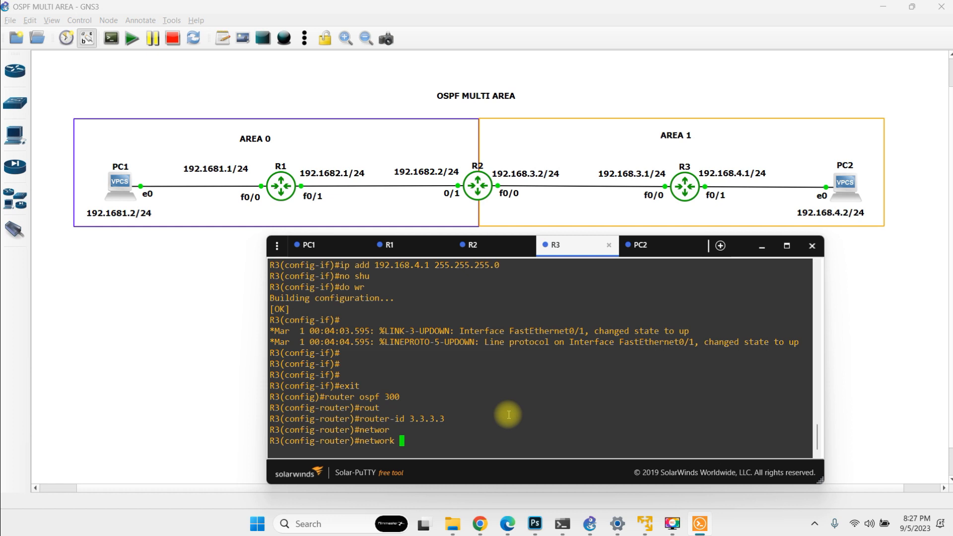
type("192.168.3.0 0.0.0.255 area ")
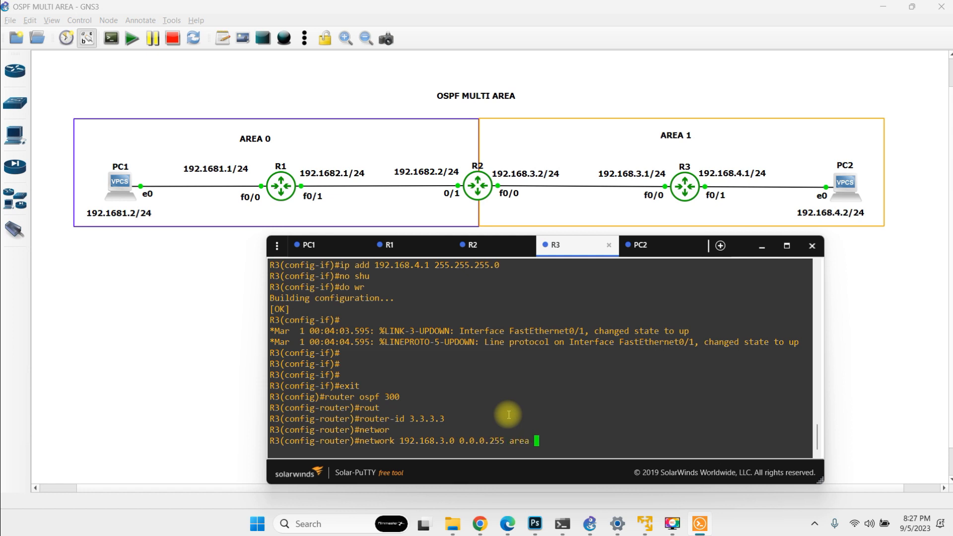
type("1")
key("Return")
Advertise R3's PC2-side LAN in OSPF with network 192.168.4.0 0.0.0.255 area 1, and save the configuration with do wr
key("Up")
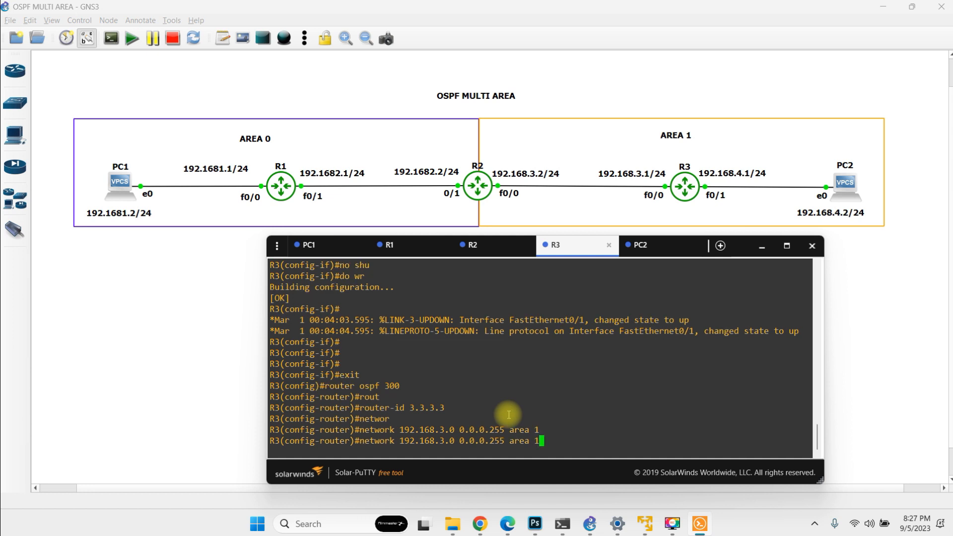
key("Left")
key("Left")
key("Left")
key("Left")
key("Left")
key("Left")
key("Left")
key("Left")
key("Left")
key("Left")
key("Left")
key("Left")
key("Left")
key("Left")
key("Left")
key("Left")
key("Left")
key("Left")
key("Left")
key("BackSpace")
type("4")
key("Return")
type("do wr")
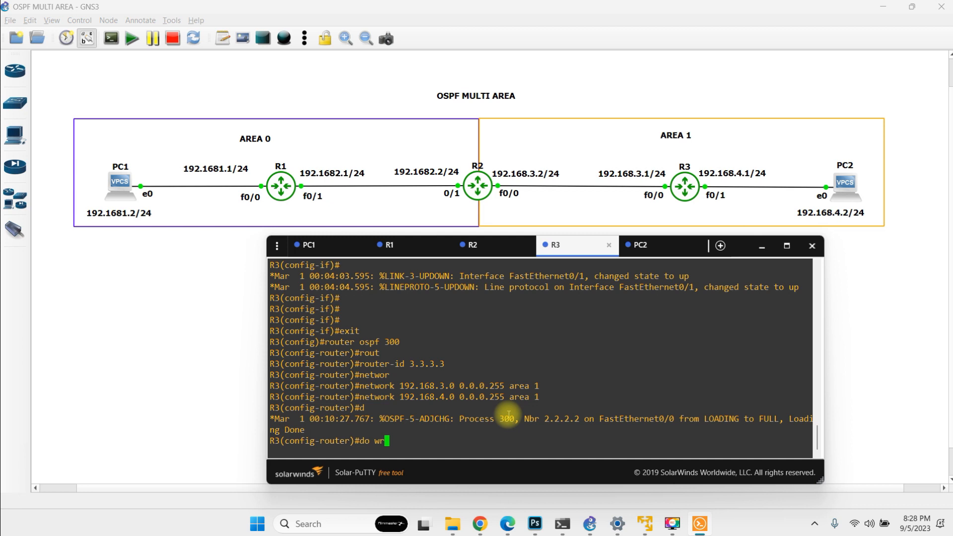
key("Return")
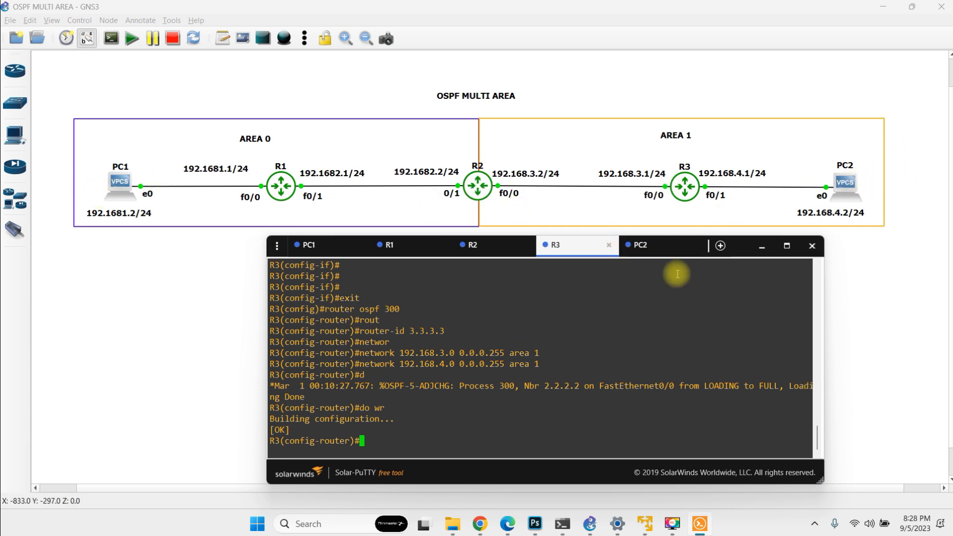
Switch to PC2's console and test connectivity to PC1 with ping 192.168.1.2
left_click(644, 247)
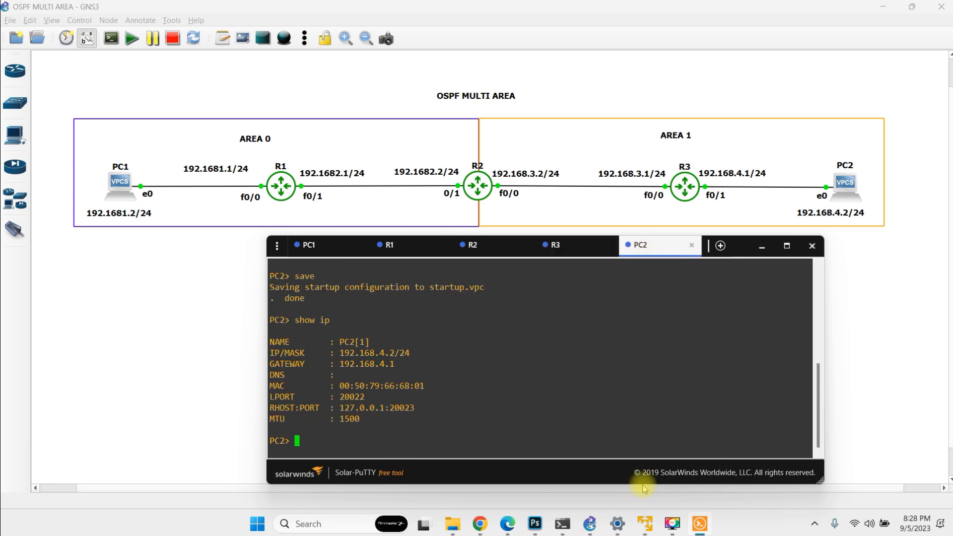
type("ping 192.168.1.2")
key("Return")
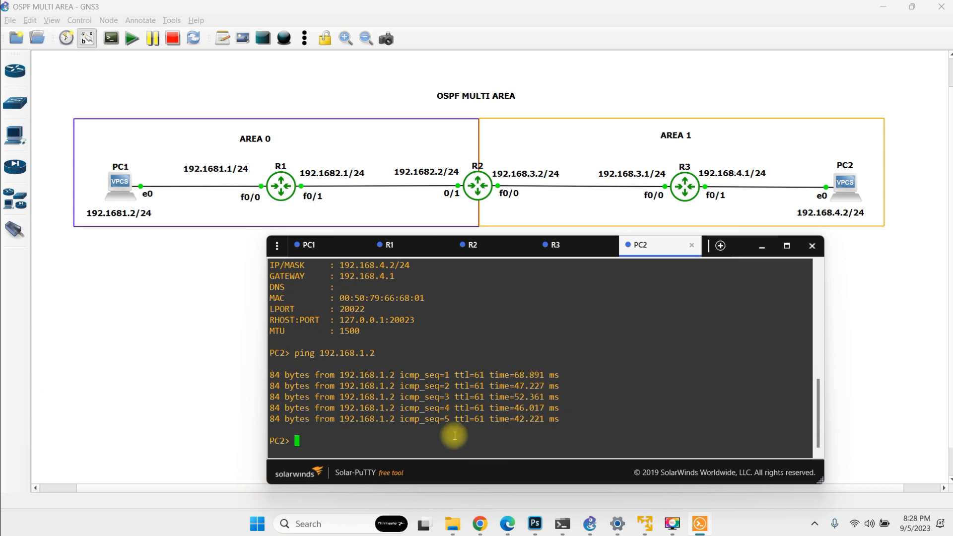
key("Return")
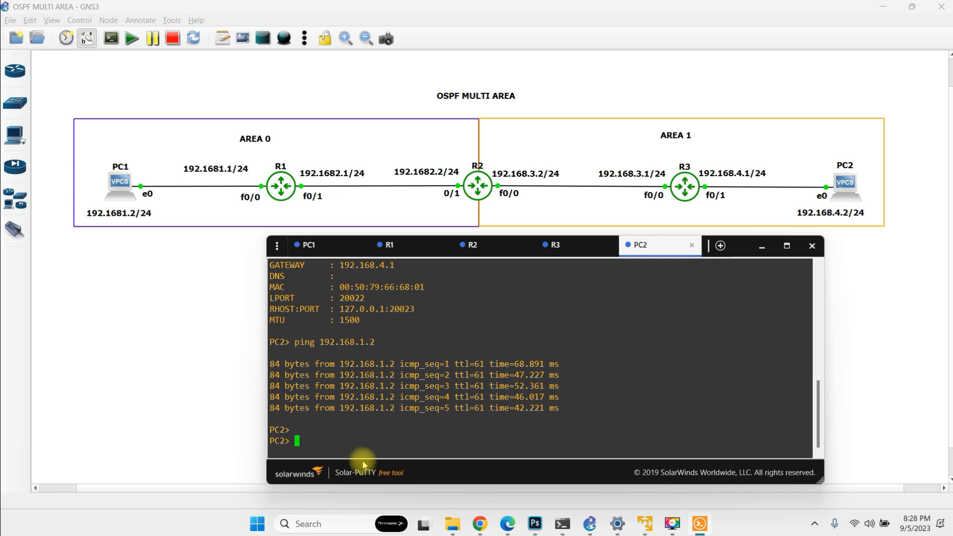
Trace the route from PC2 to PC1 with trace 192.168.1.2 and highlight the second, third and fourth hops
type("trace 192.168.1.2")
key("Return")
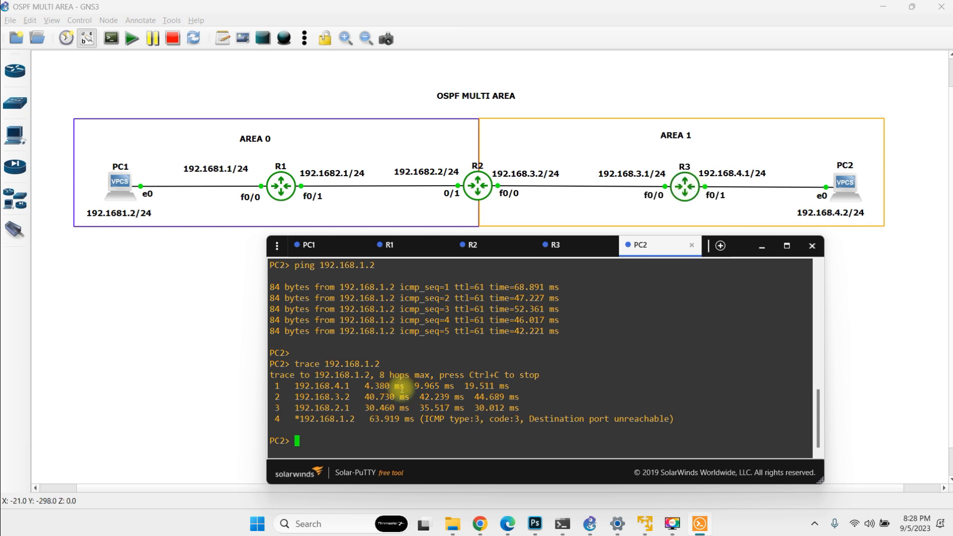
left_click_drag(359, 397, 270, 397)
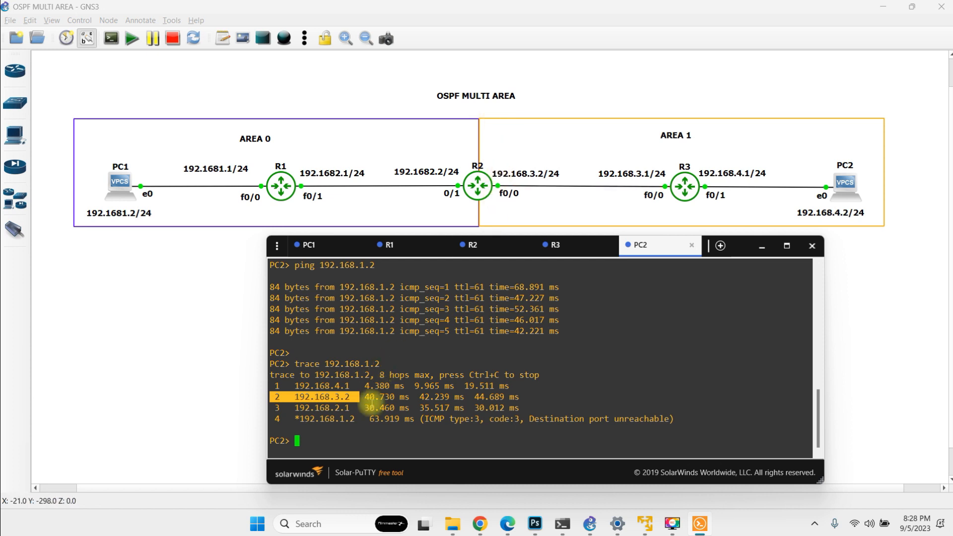
left_click_drag(354, 408, 290, 409)
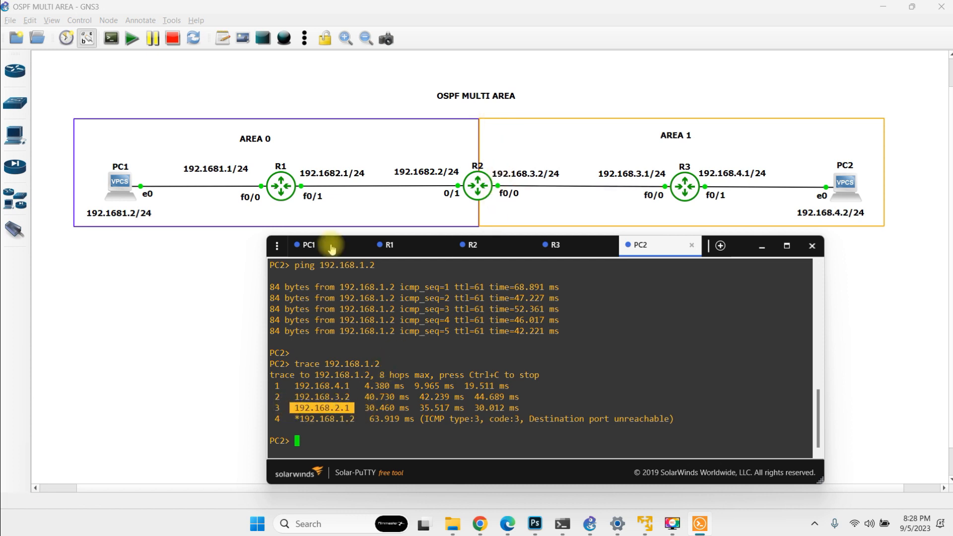
left_click_drag(362, 419, 264, 419)
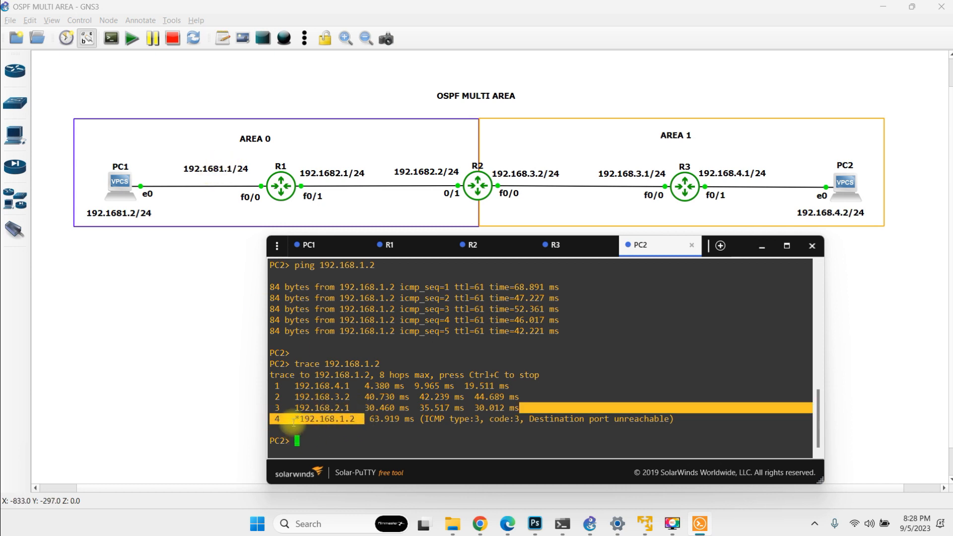
double_click(347, 418)
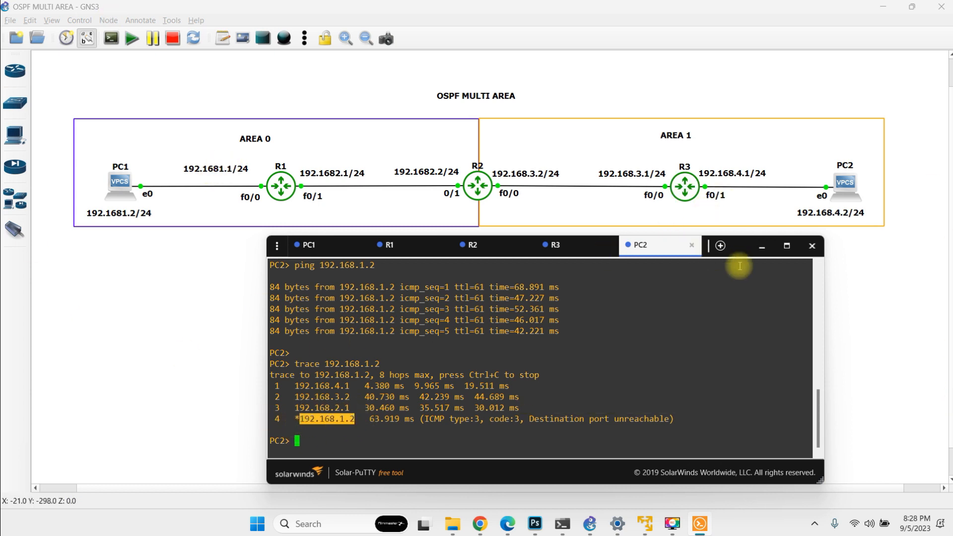